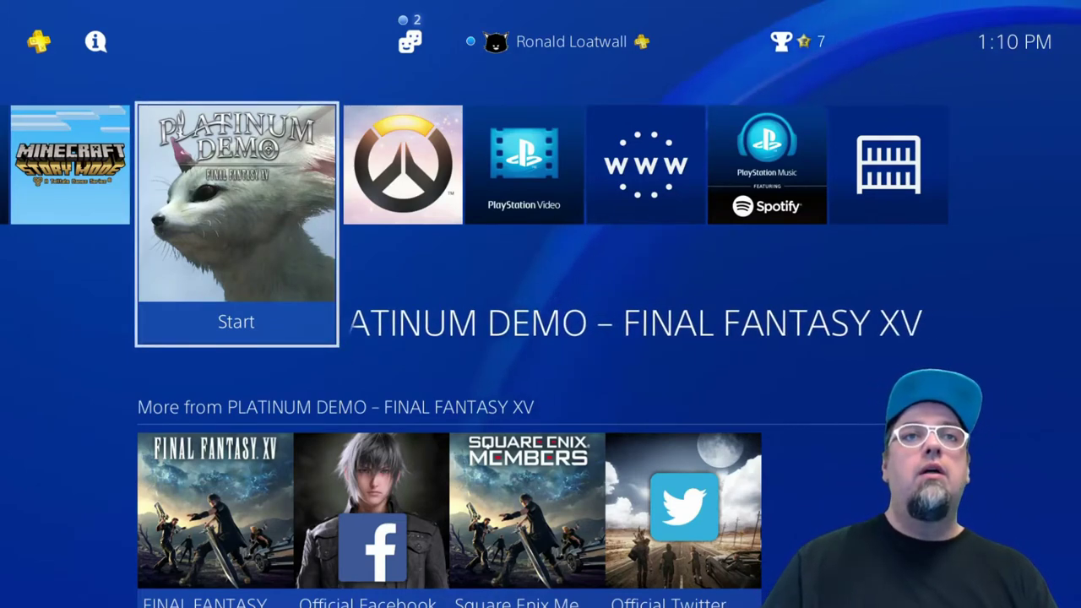
Move the PS4 home menu focus left past Minecraft and settle on the Resident Evil tile.
key("Left")
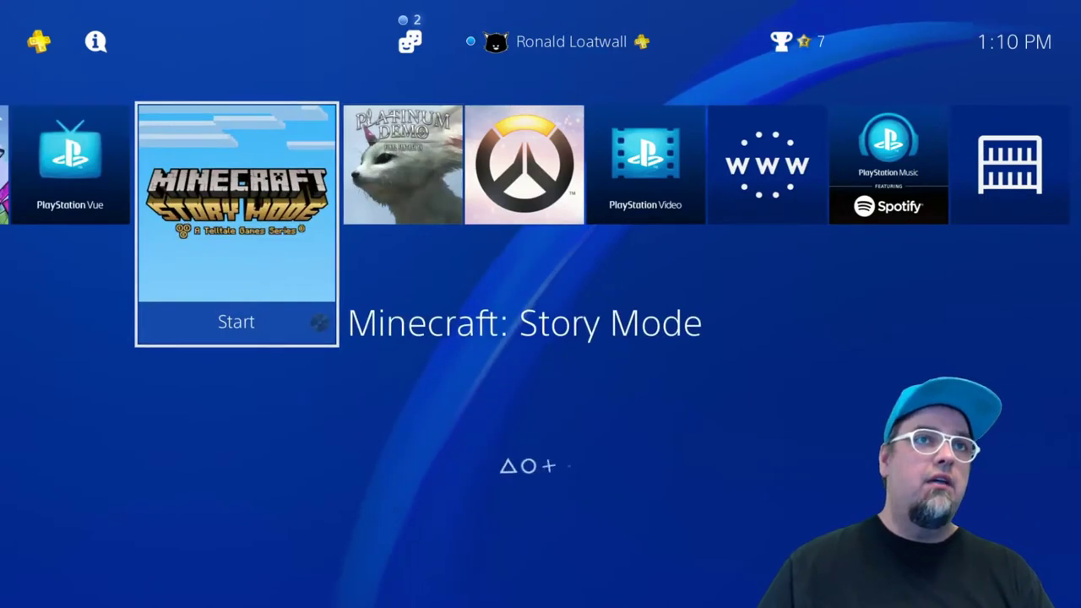
key("Left")
key("Left")
key("Left")
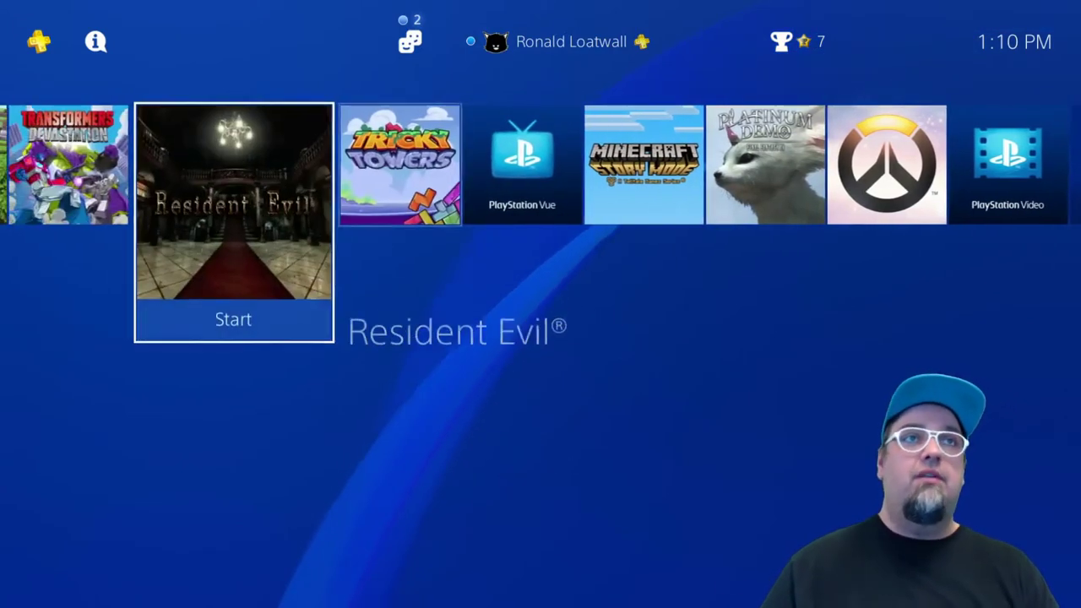
key("Left")
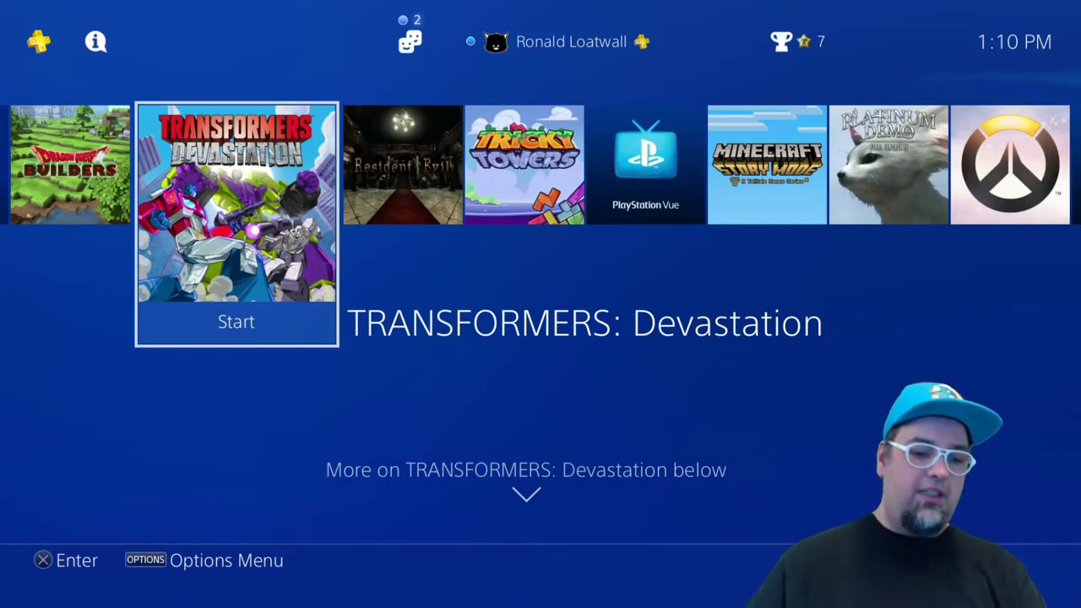
key("Right")
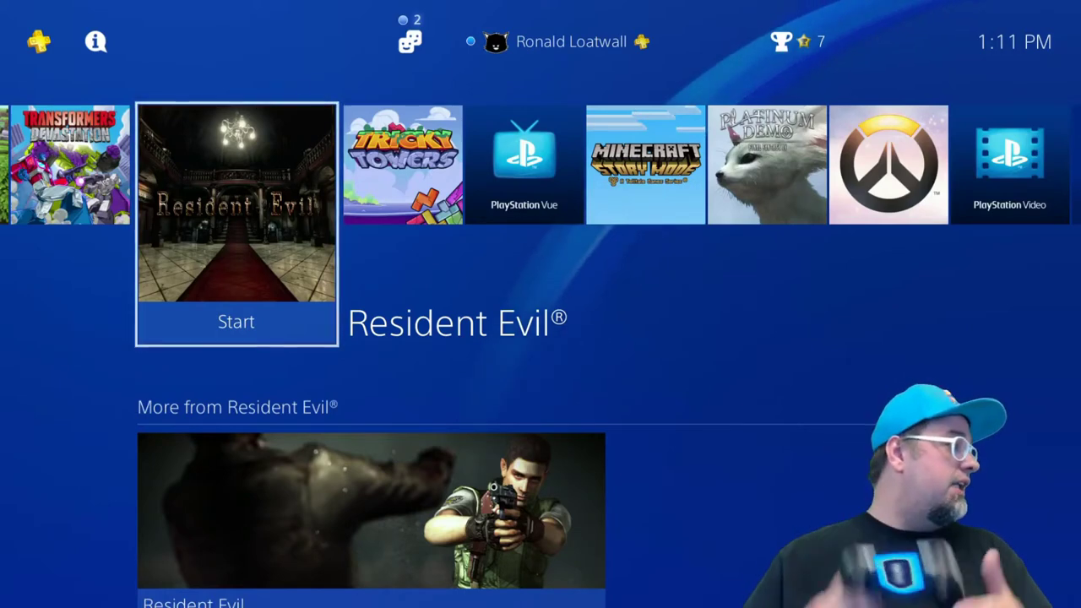
key("Right")
key("Left")
key("Left")
key("Left")
key("Right")
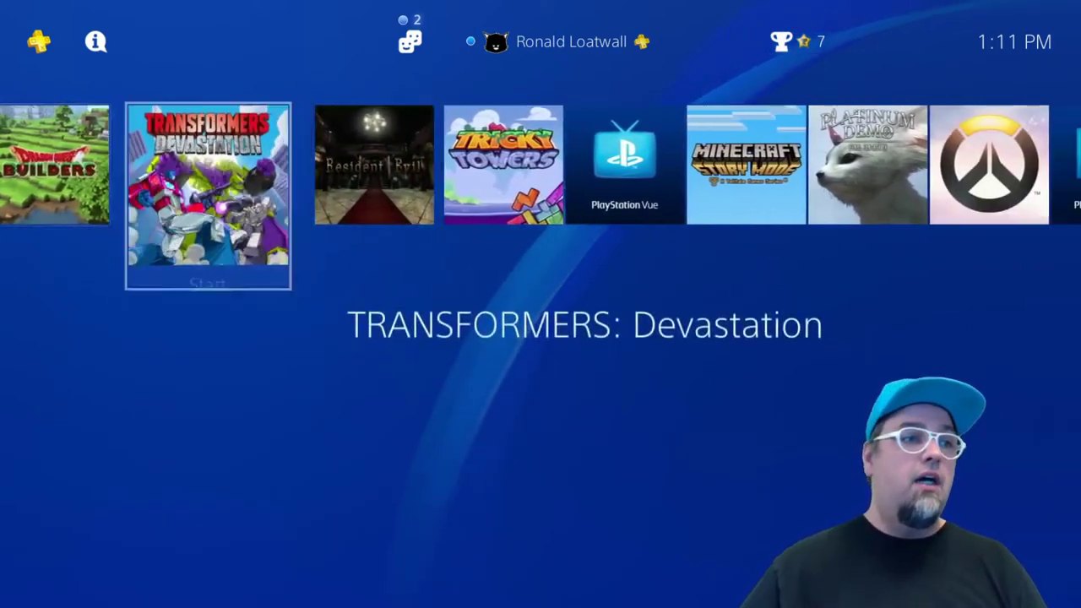
key("Right")
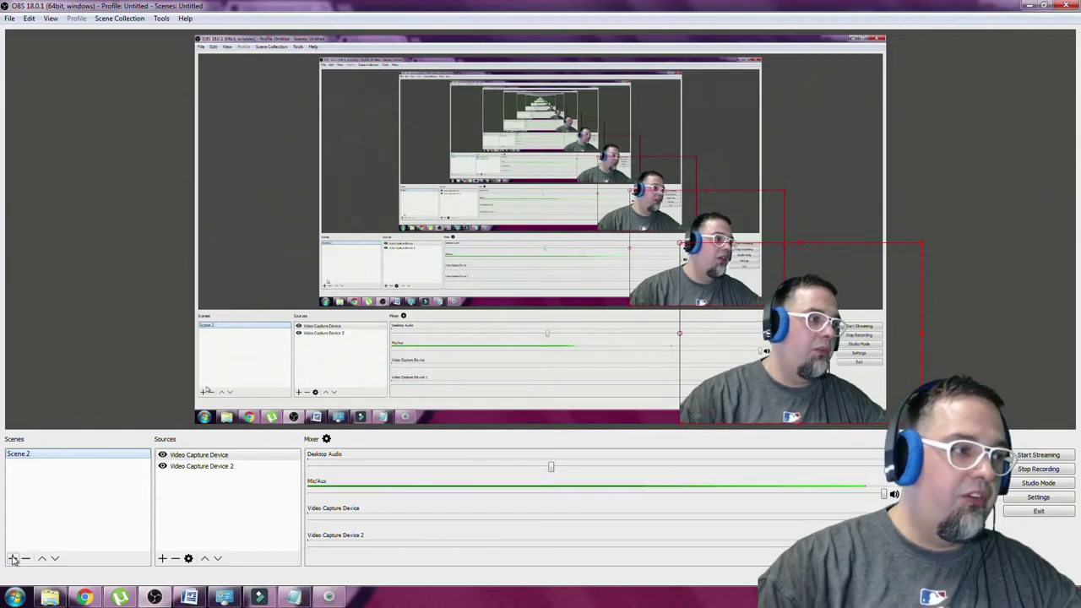
left_click(13, 559)
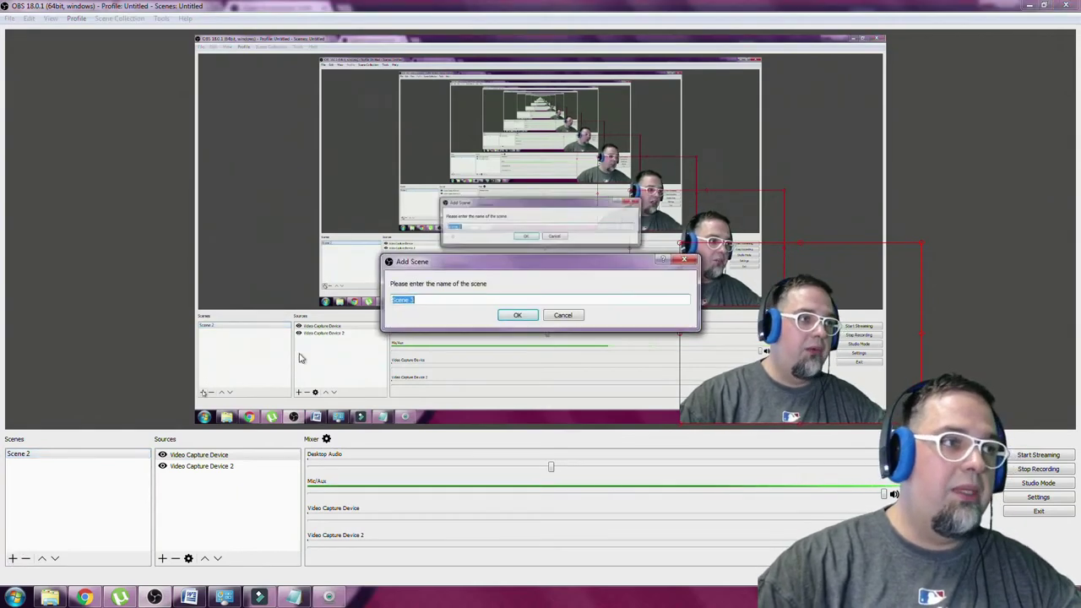
left_click(559, 315)
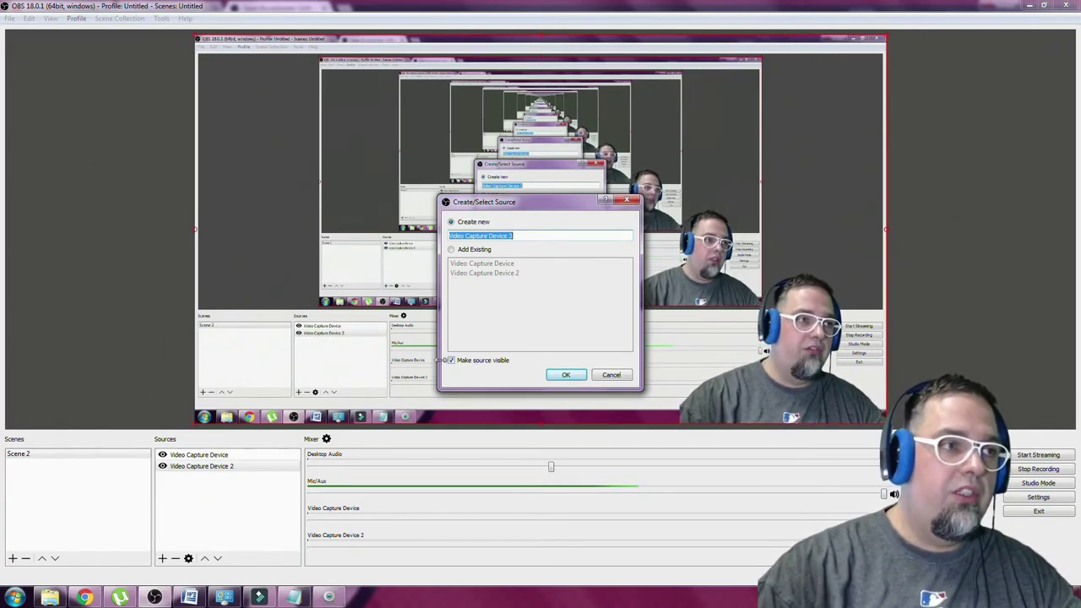
Create Video Capture Device 3 using the Logitech HD Pro Webcam C920 as its device.
left_click(565, 375)
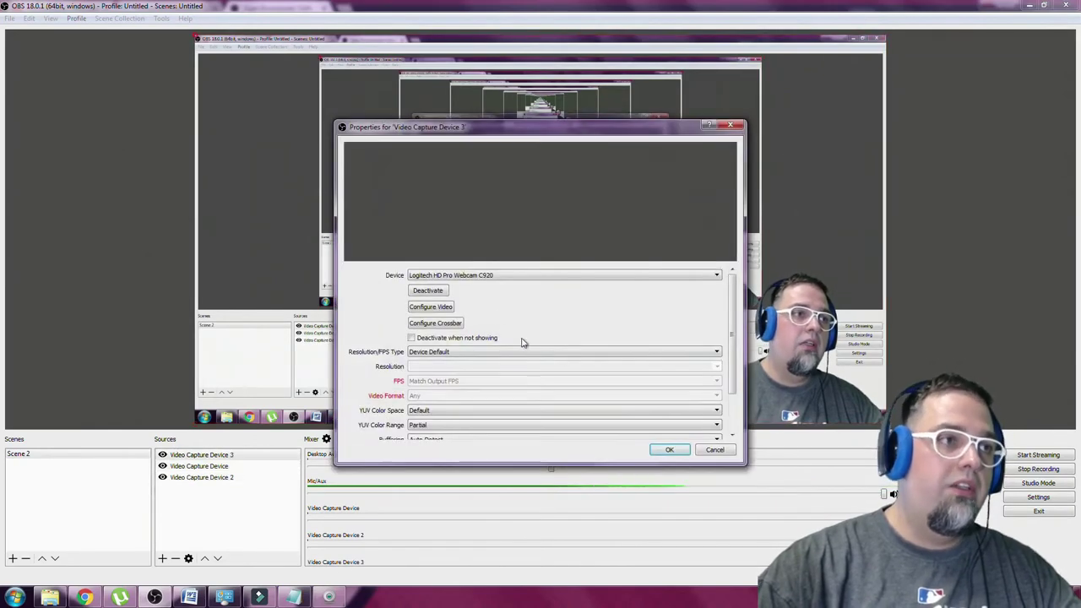
left_click(502, 276)
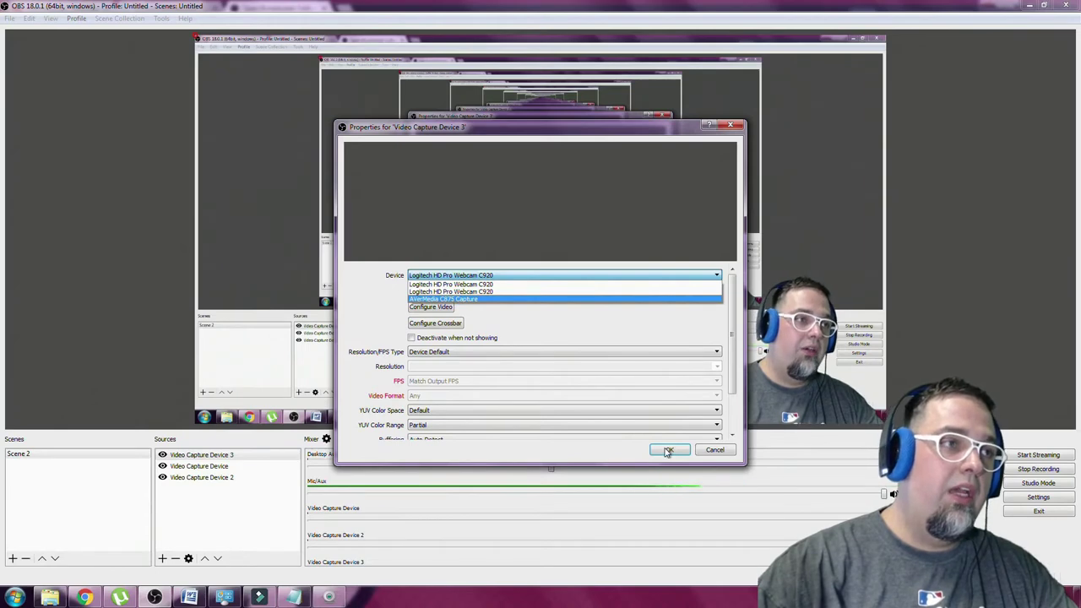
left_click(714, 451)
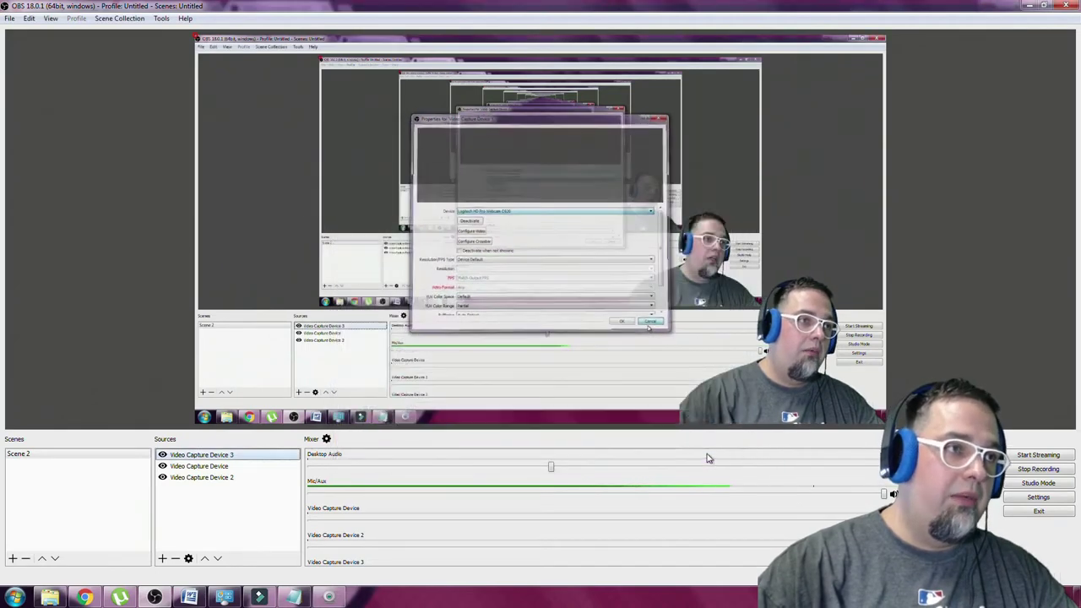
Remove Video Capture Device 3, reposition the webcam image, and open Video Capture Device's filters.
right_click(192, 454)
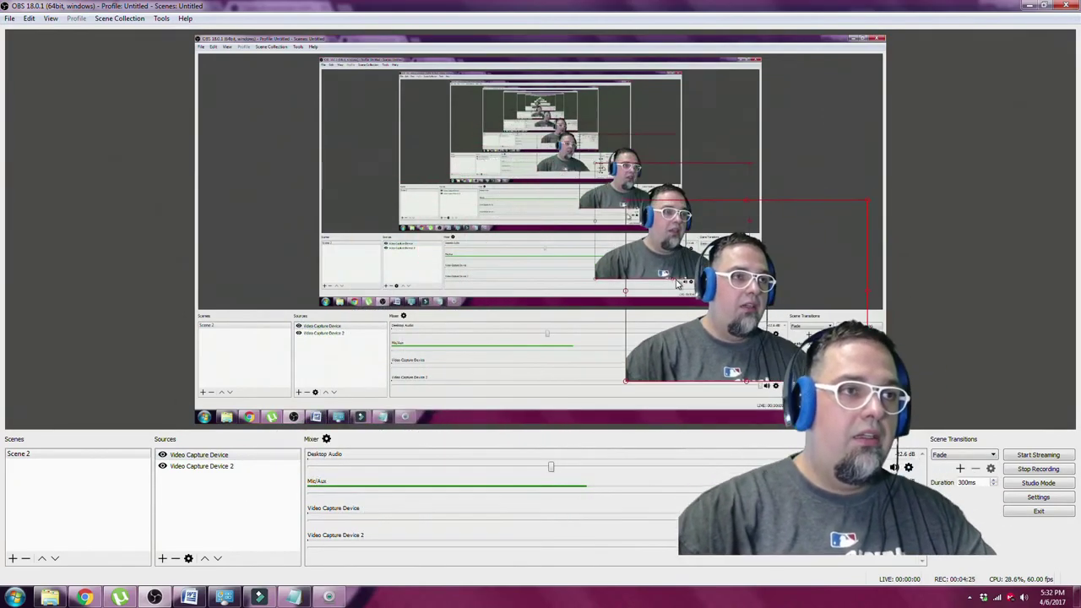
left_click_drag(677, 284, 716, 322)
left_click(201, 456)
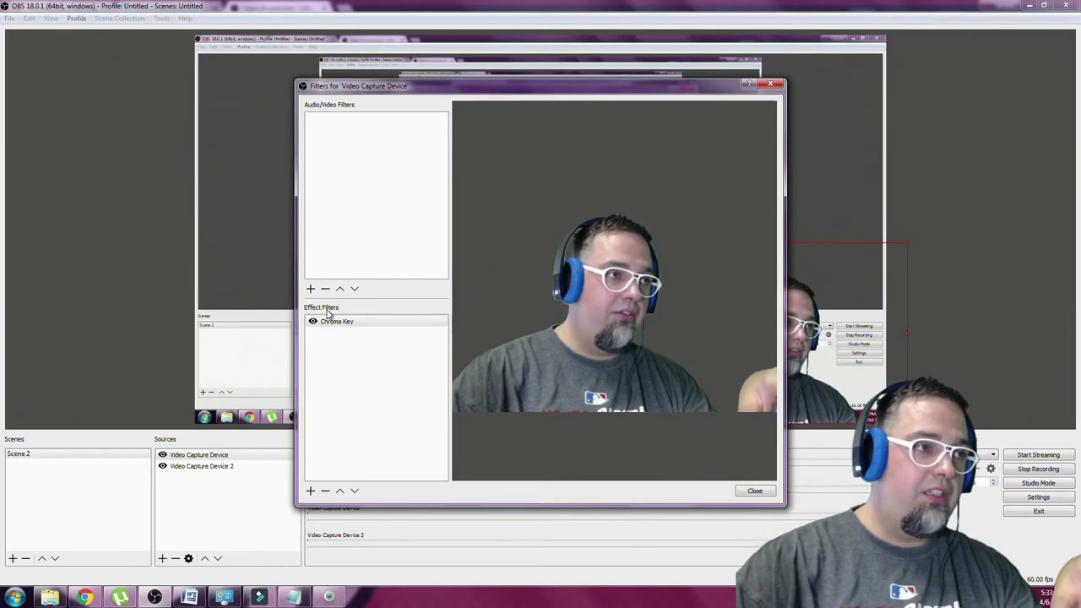
Add a second Chroma Key effect filter named Chroma Key2.
left_click(310, 490)
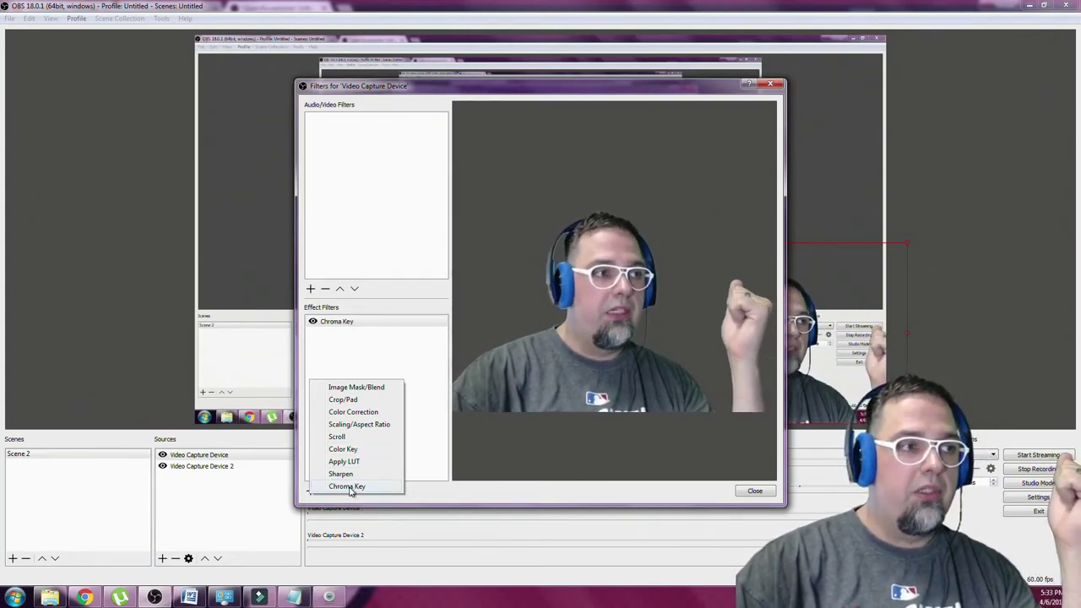
left_click(350, 487)
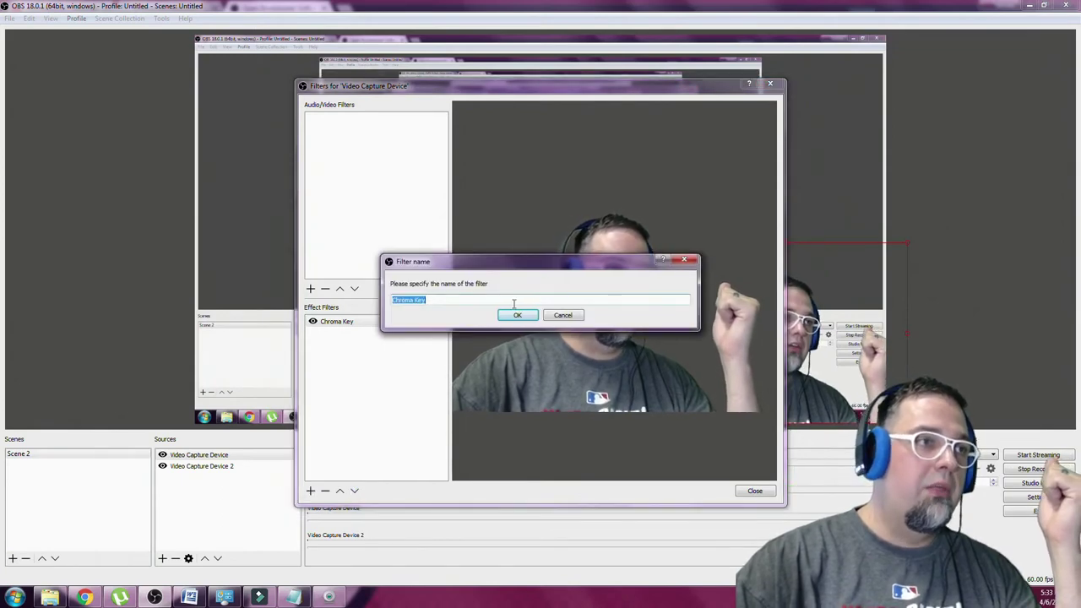
type("2")
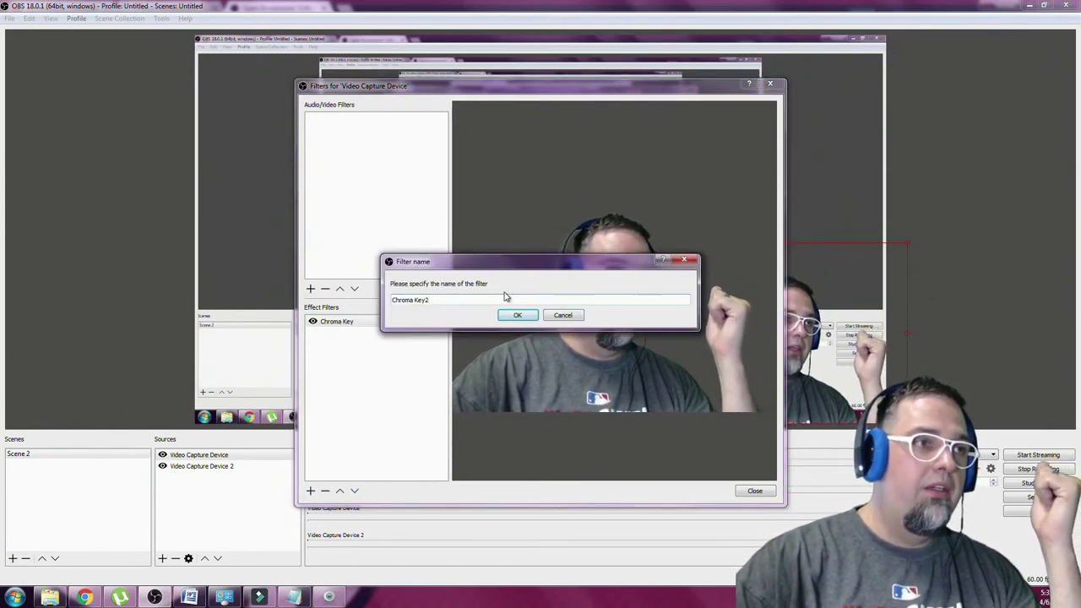
left_click(516, 315)
Delete the duplicate Chroma Key2 filter and view the Chroma Key's key colour options.
left_click(393, 322)
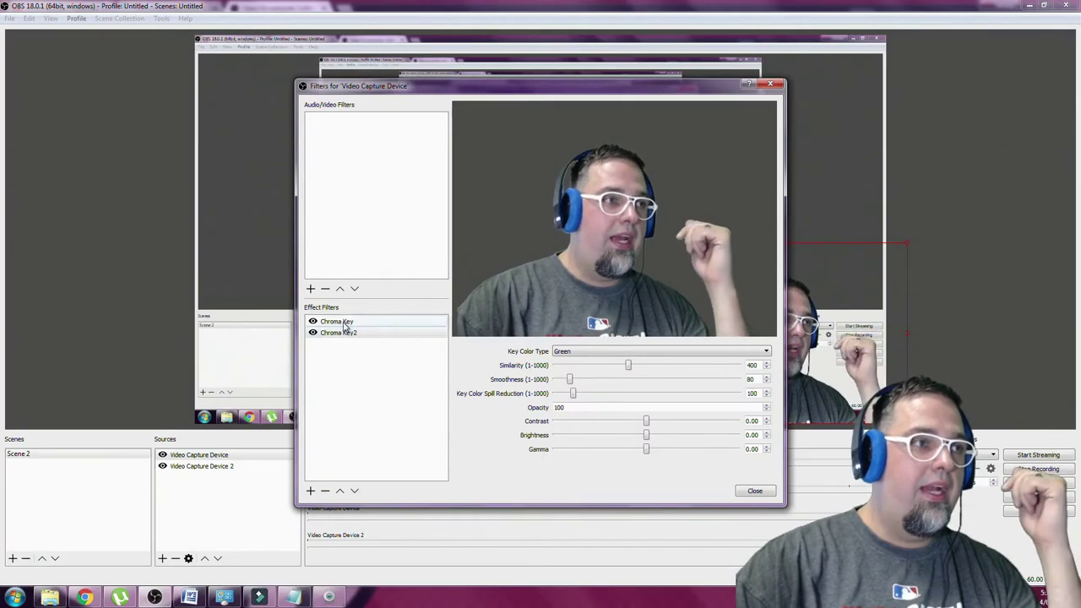
left_click(351, 334)
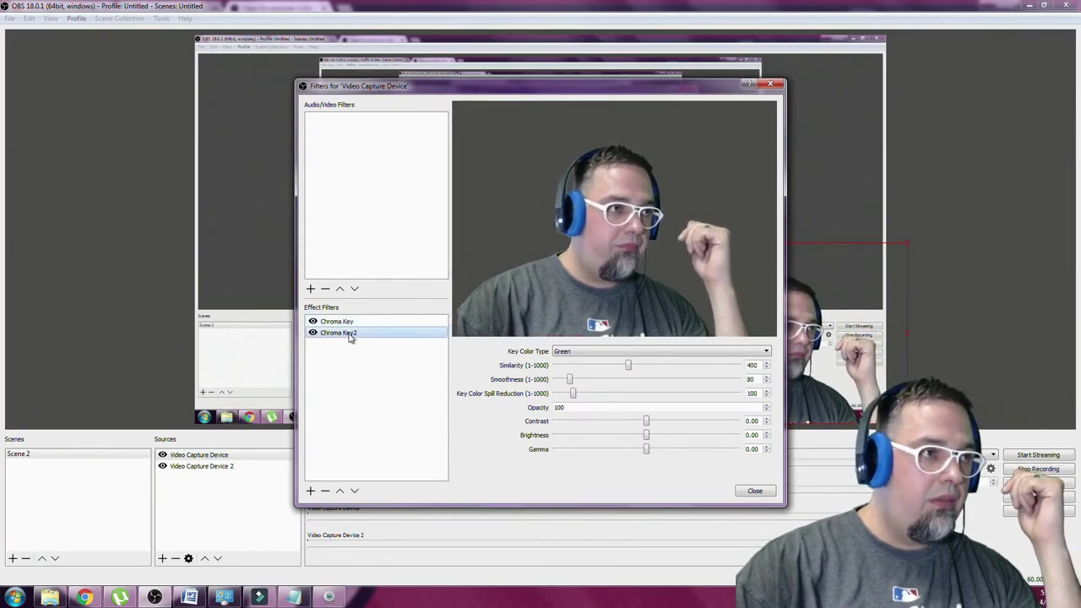
right_click(351, 337)
left_click(379, 372)
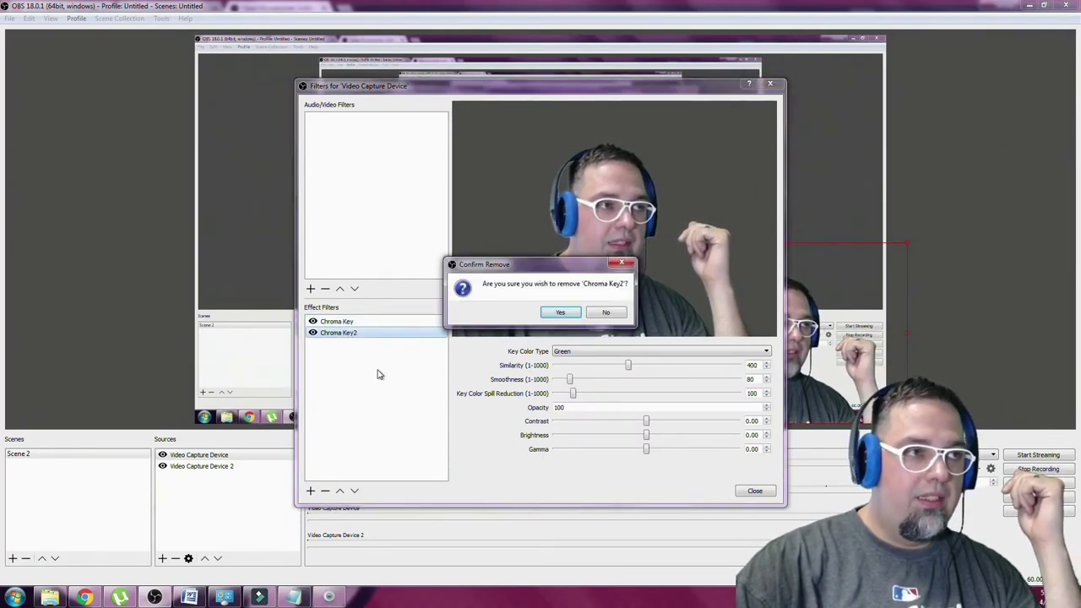
left_click(561, 312)
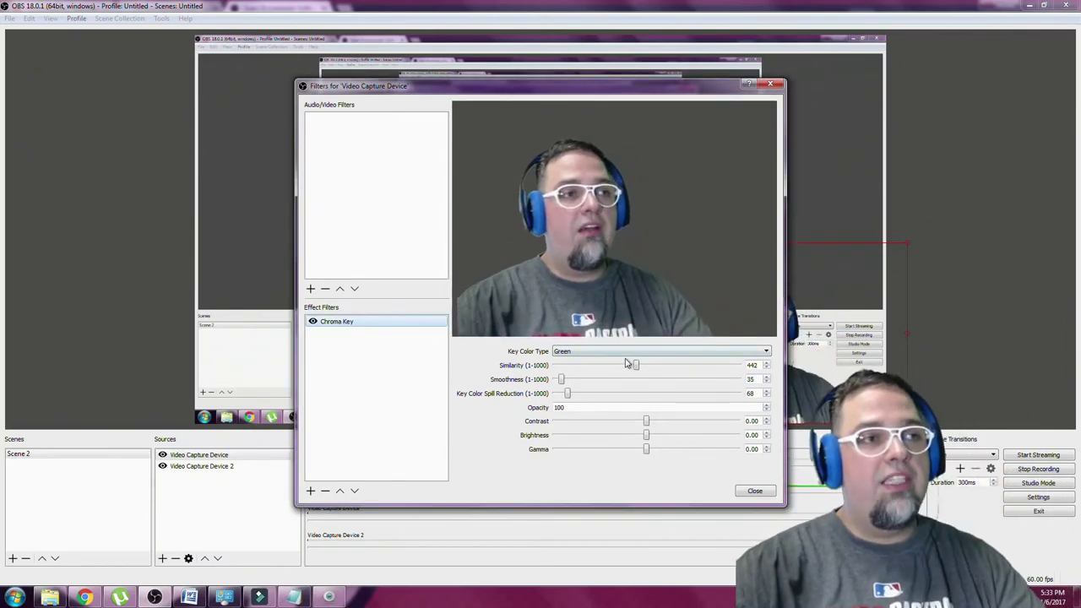
left_click(620, 352)
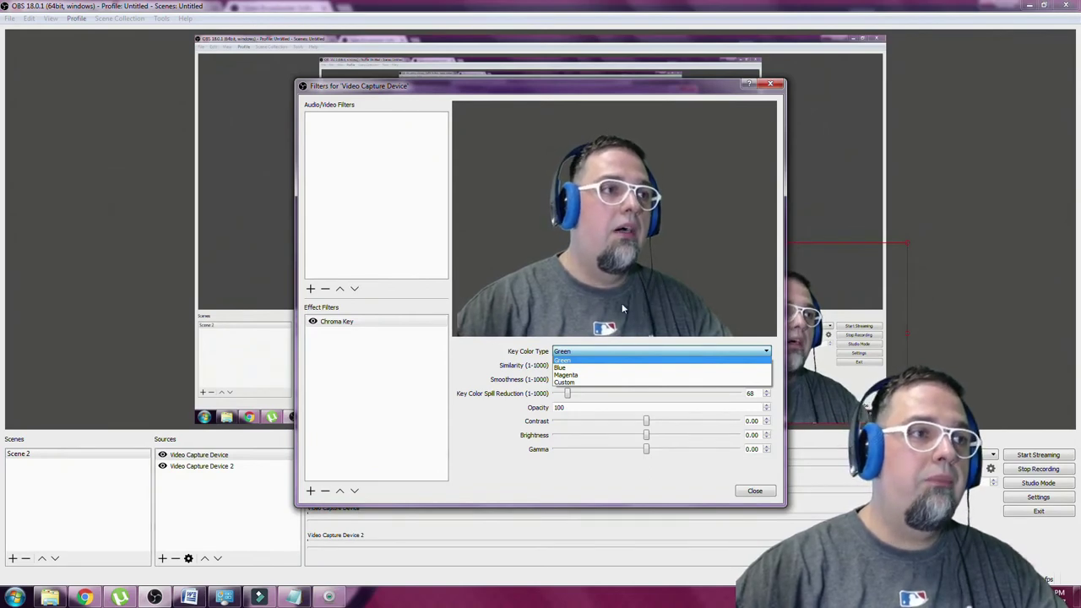
Switch the Chroma Key colour to Blue with lower similarity, then reopen the Chroma Key settings.
left_click(580, 368)
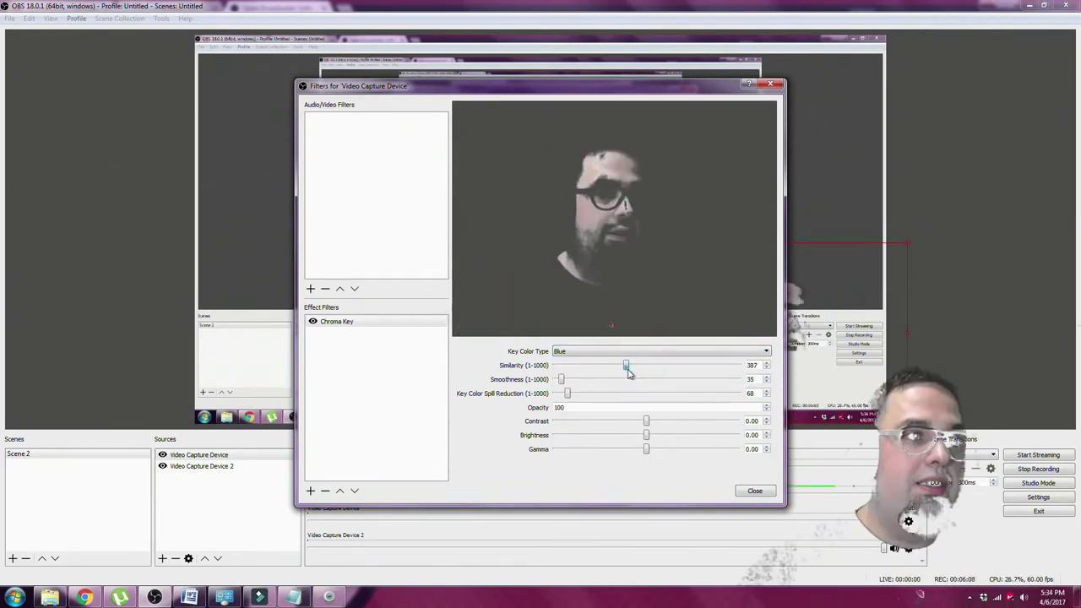
left_click_drag(628, 371, 604, 375)
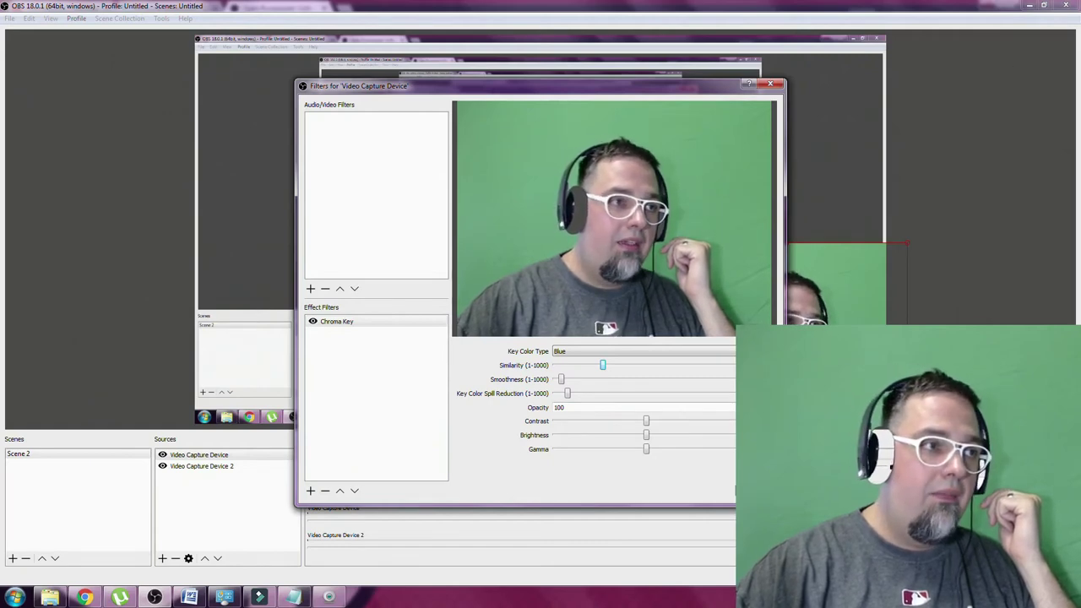
key("Escape")
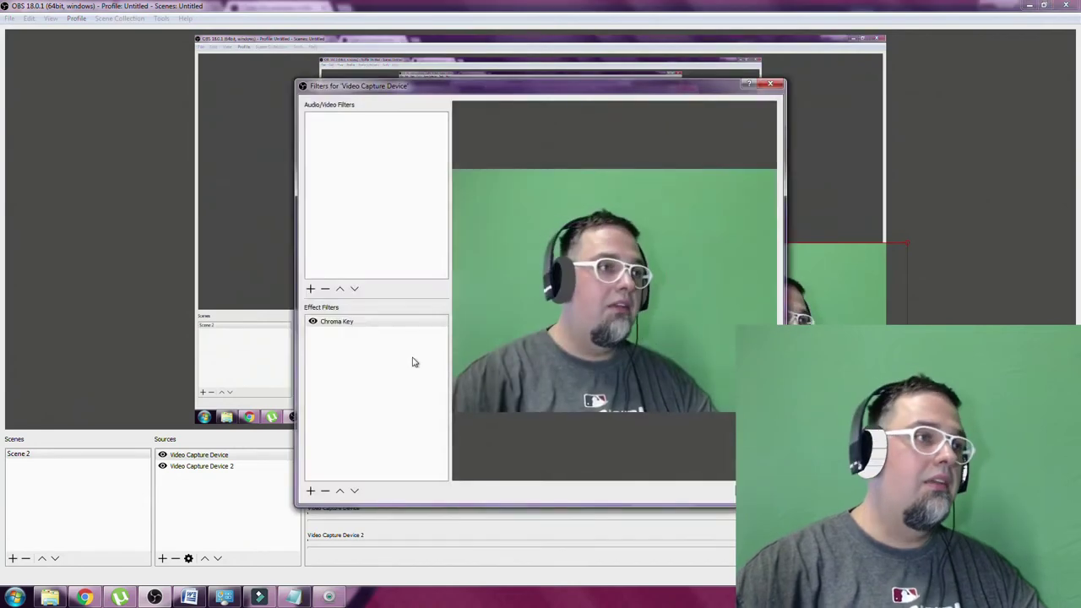
left_click(368, 322)
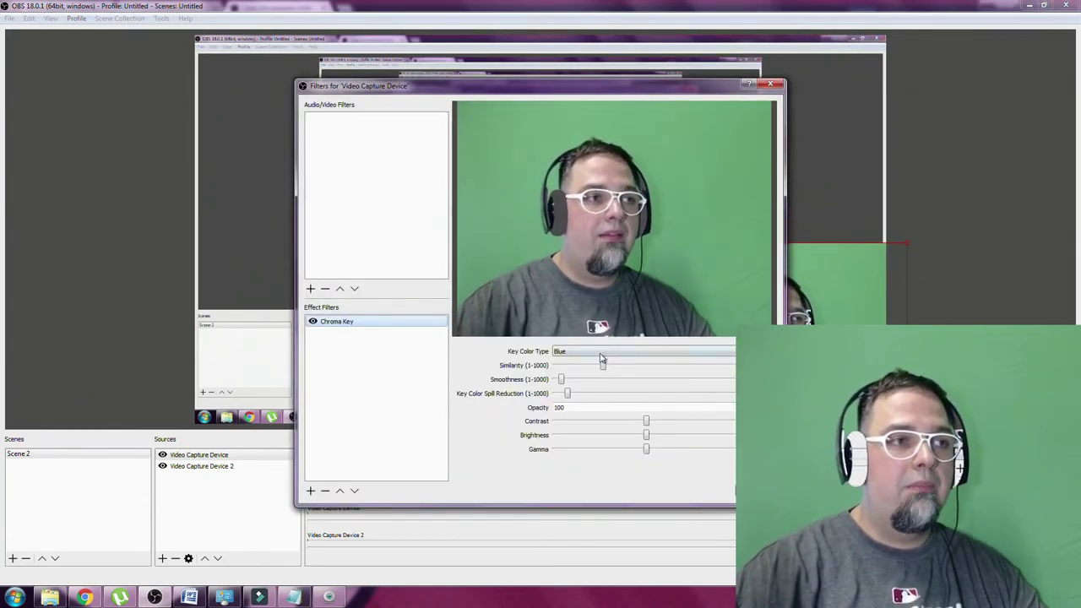
Choose Green in the Chroma Key's Key Color Type list.
left_click(601, 353)
left_click(584, 365)
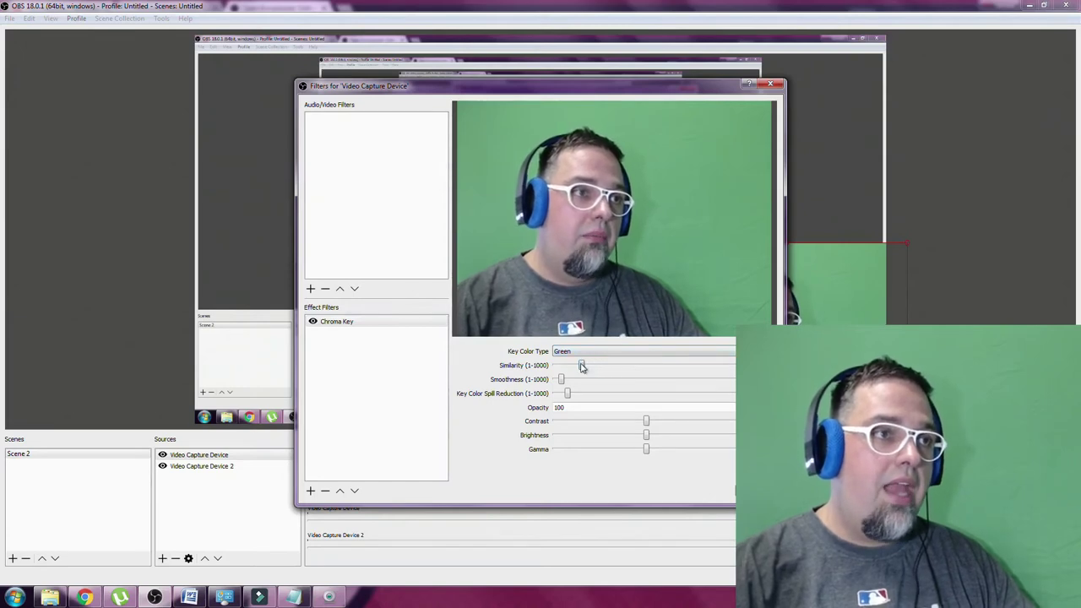
Adjust the Chroma Key Similarity to about 451 and Smoothness to about 62.
left_click_drag(580, 364, 607, 365)
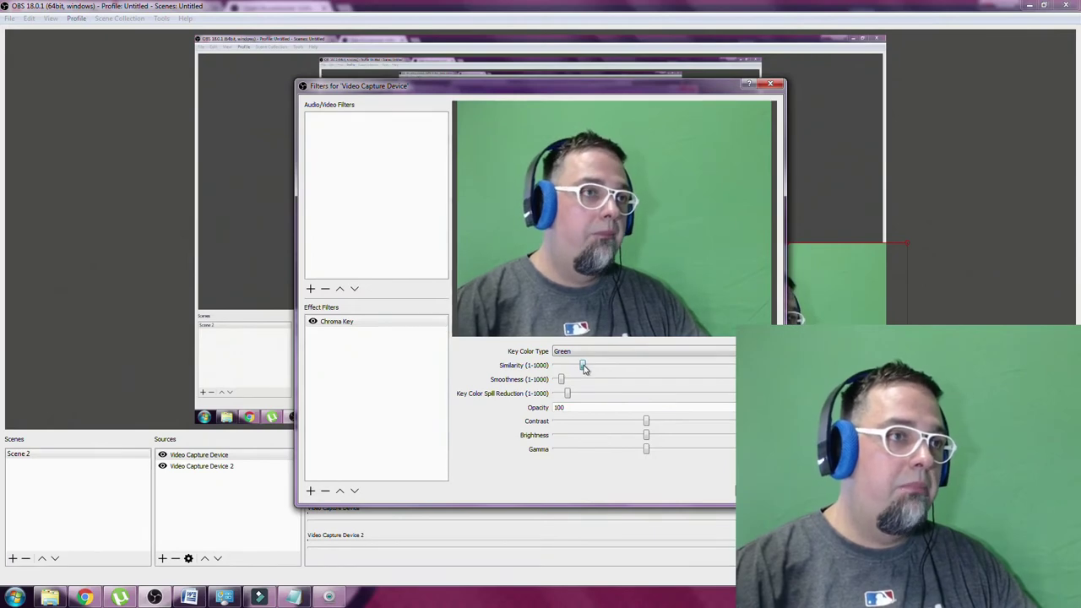
left_click_drag(592, 368, 641, 370)
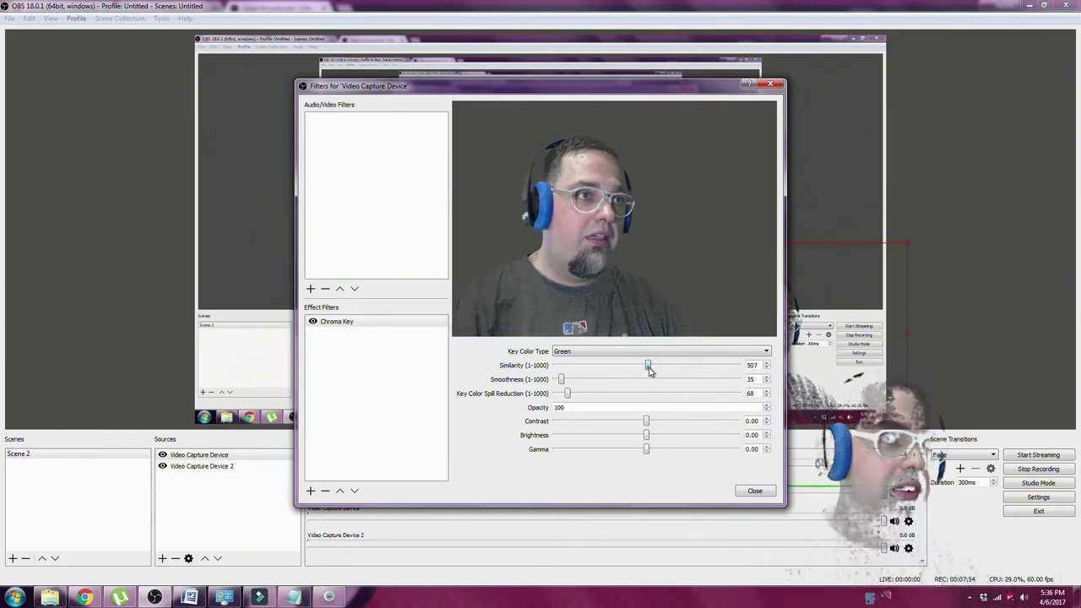
left_click_drag(647, 374, 637, 377)
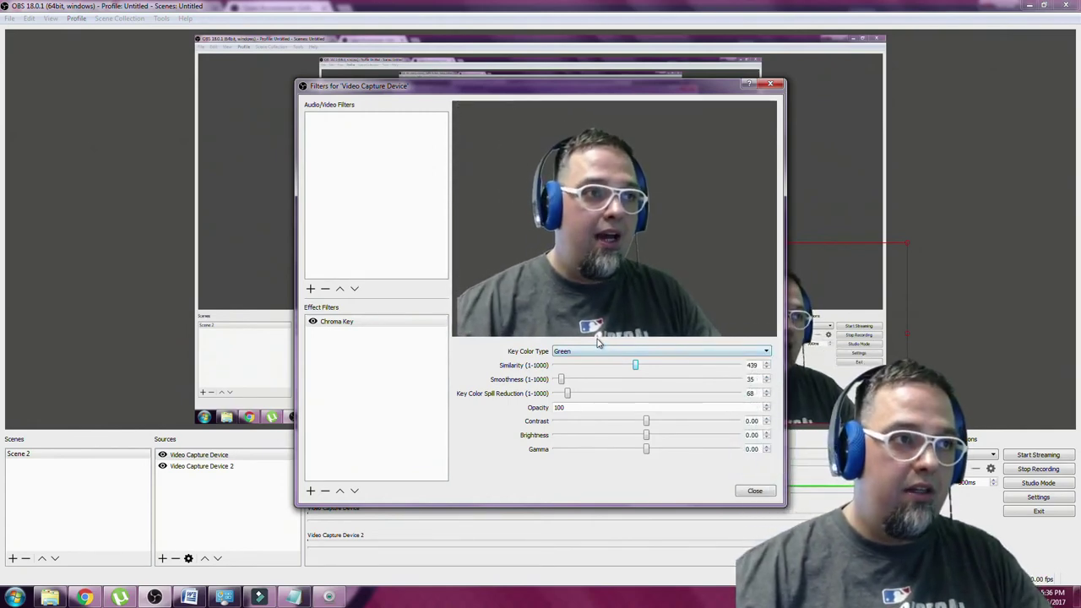
left_click_drag(636, 366, 631, 366)
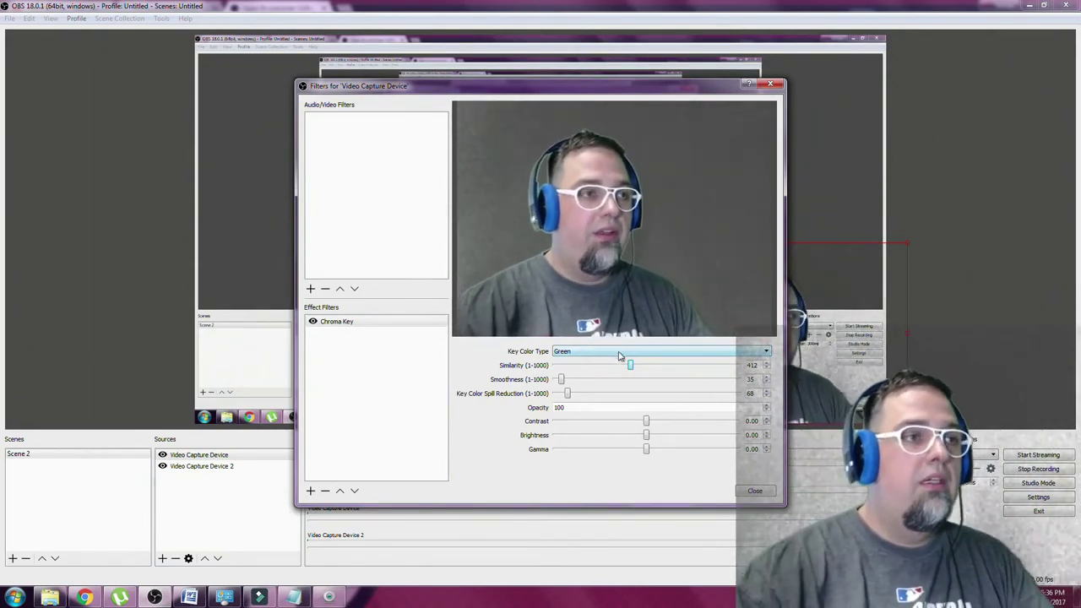
left_click_drag(628, 369, 635, 374)
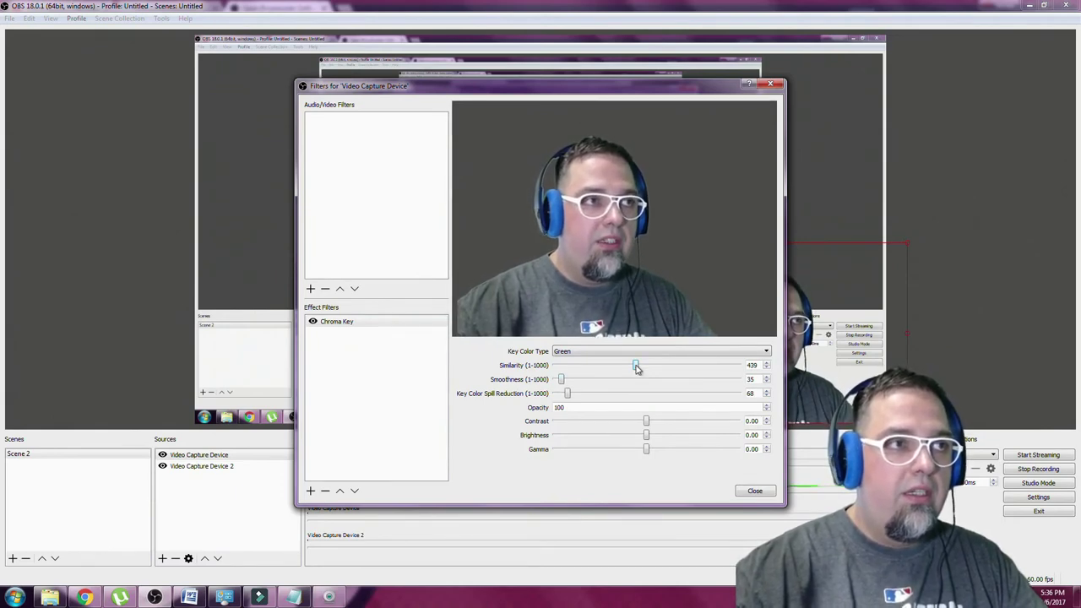
left_click_drag(635, 365, 632, 366)
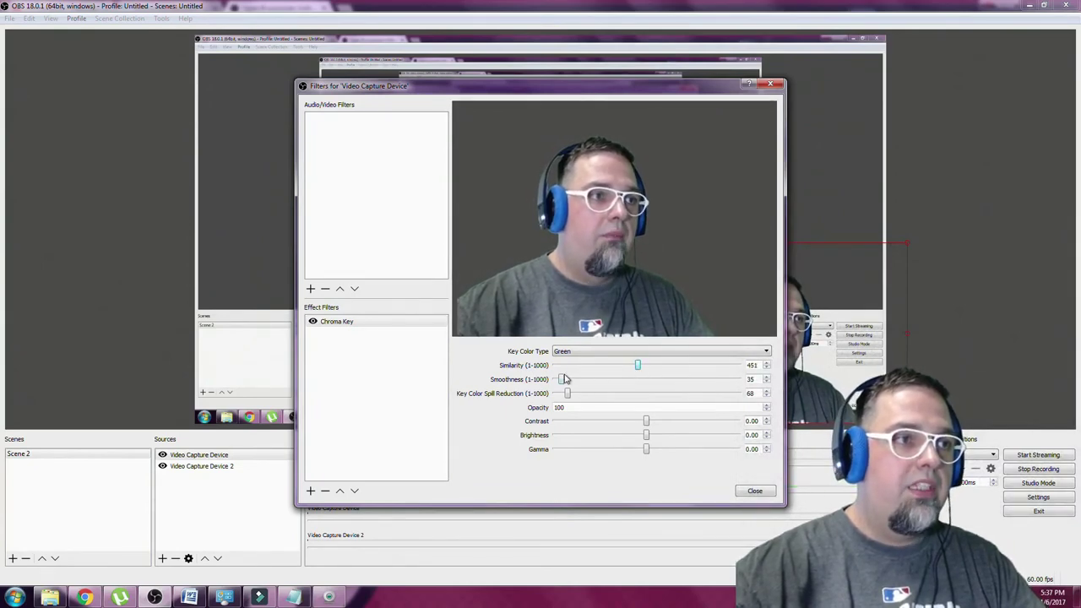
mouse_move(565, 379)
left_mouse_down()
mouse_move(582, 379)
mouse_move(553, 382)
left_mouse_up()
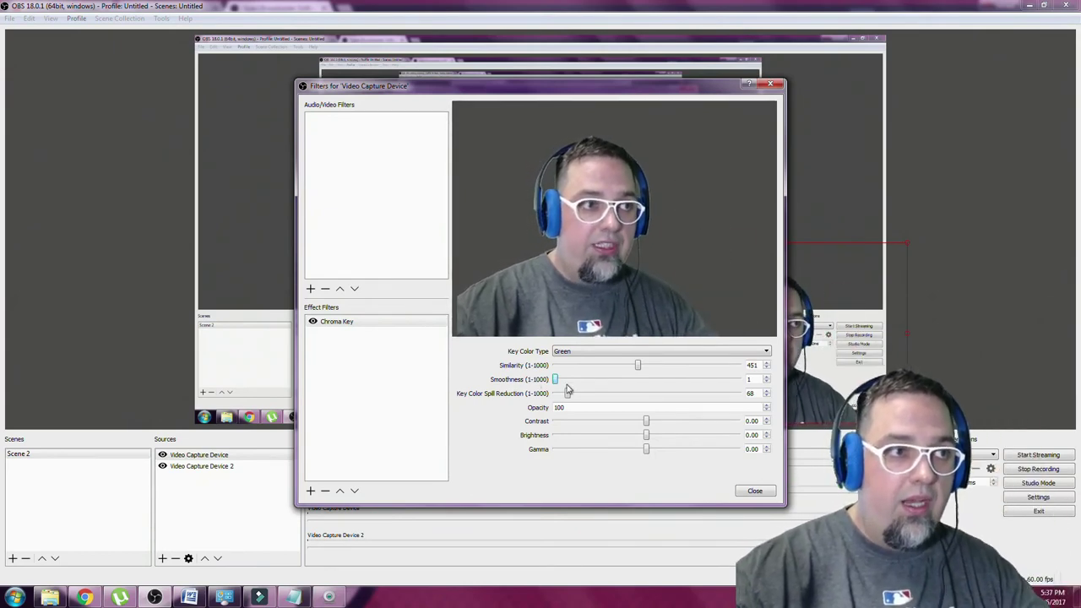
left_click_drag(556, 381, 562, 381)
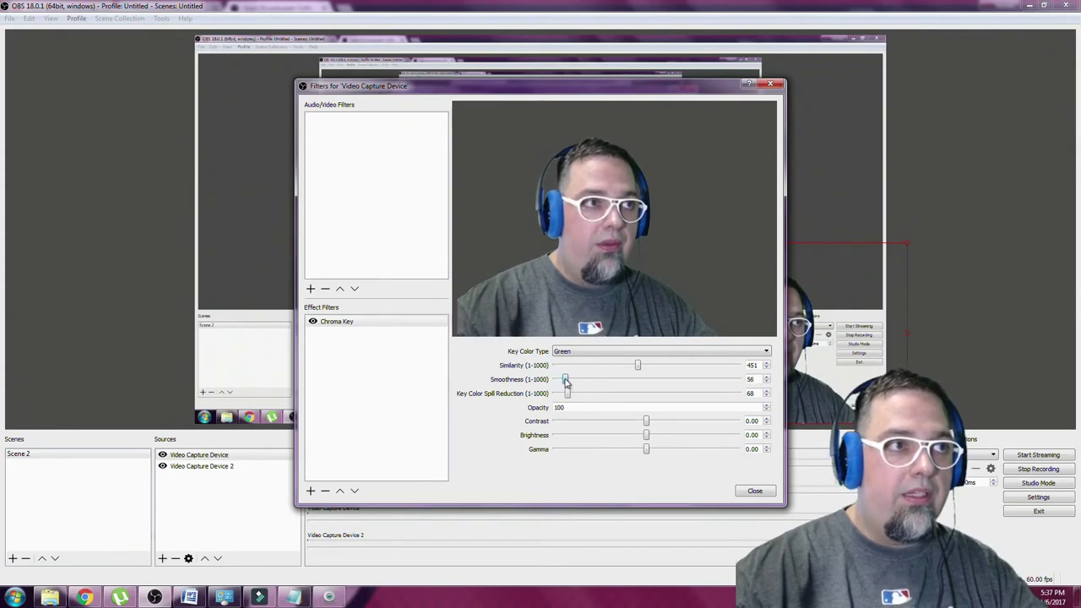
Close the Filters for 'Video Capture Device' dialog.
left_click(754, 490)
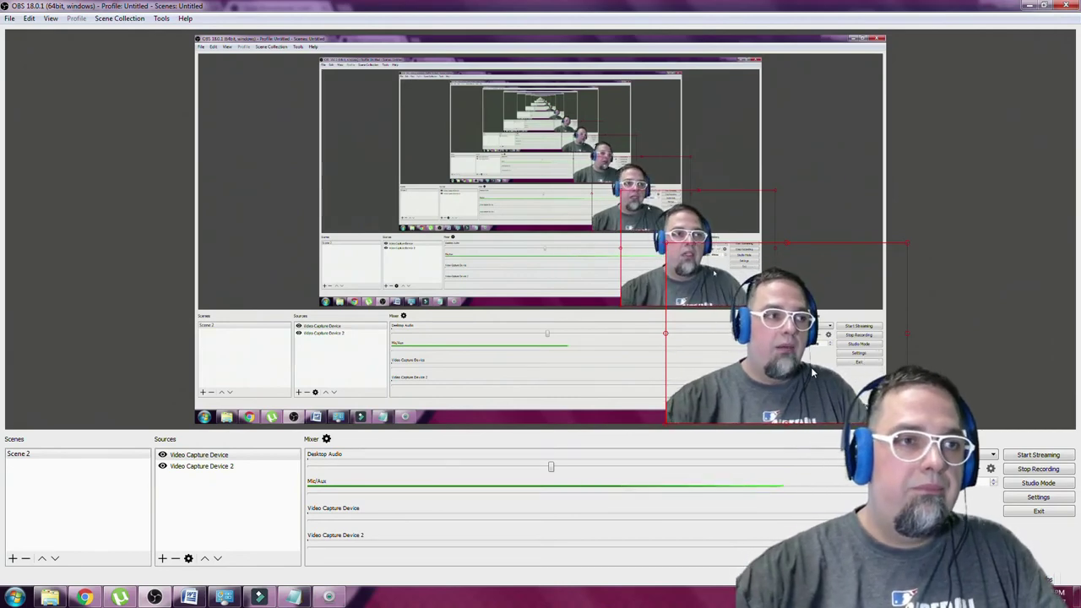
Select the full-frame capture source by clicking it in the preview canvas.
left_click(640, 338)
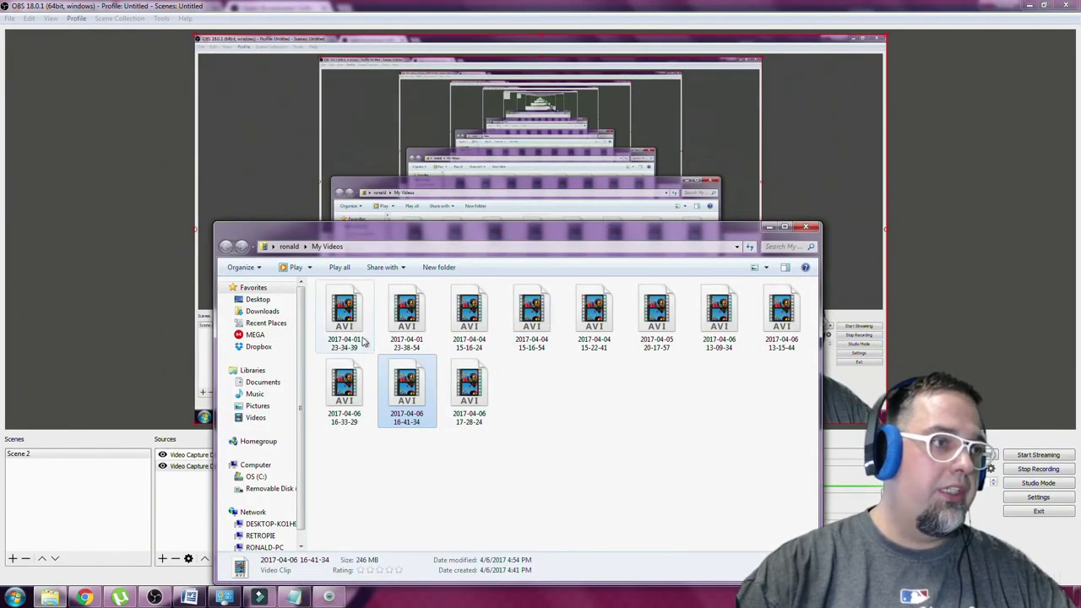
Bring the OBS Studio recording window back in front of the Explorer videos folder.
left_click(118, 335)
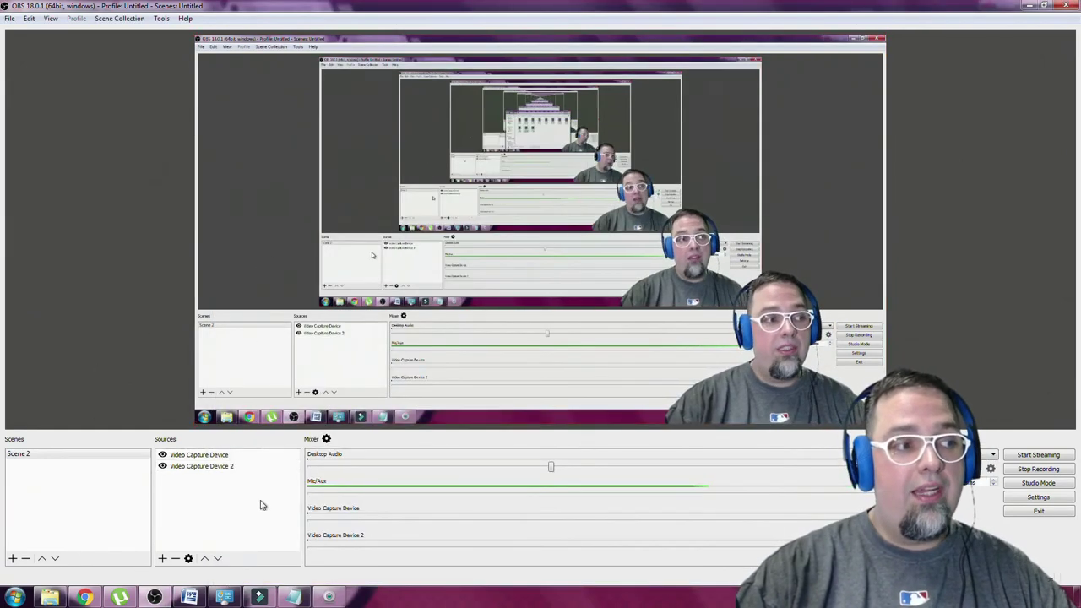
mouse_move(260, 596)
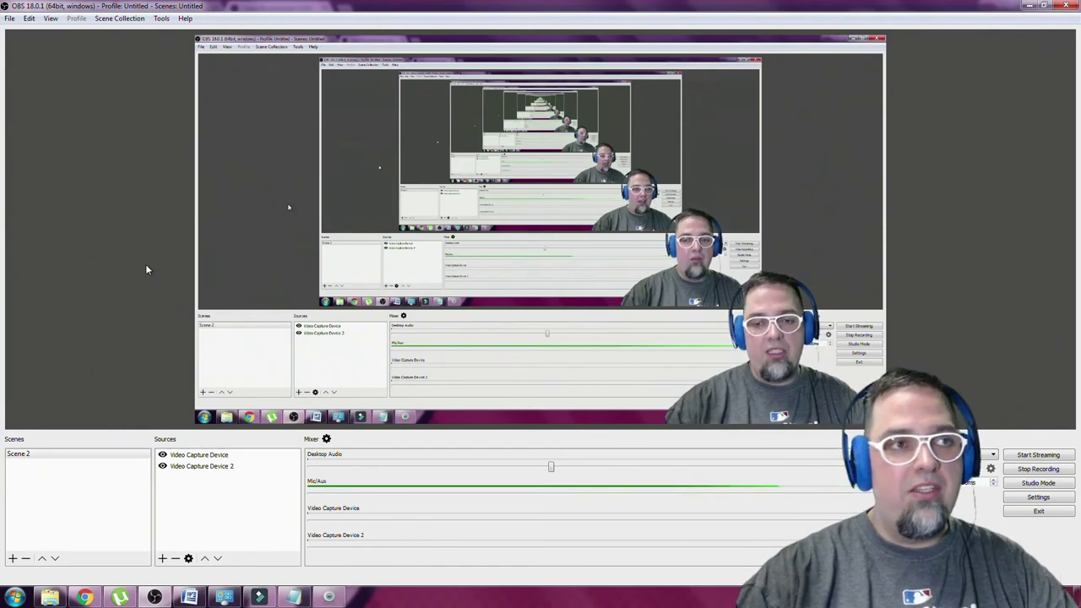
Switch to Filmora and rewind the timeline to 00:00:00, selecting the first 2017-04-06 recording clip.
left_click(259, 597)
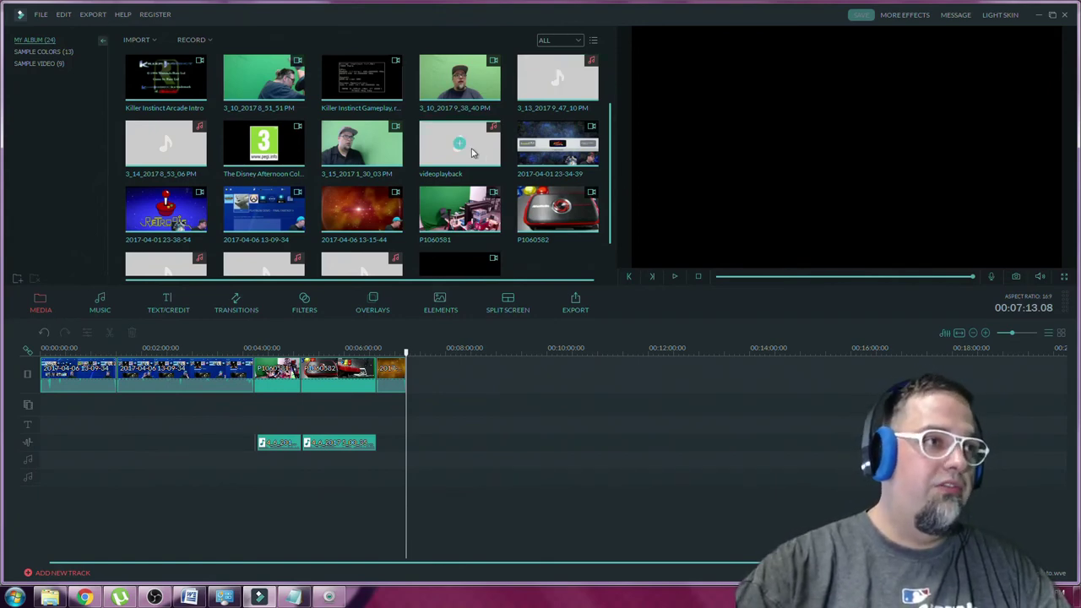
left_click_drag(611, 167, 613, 304)
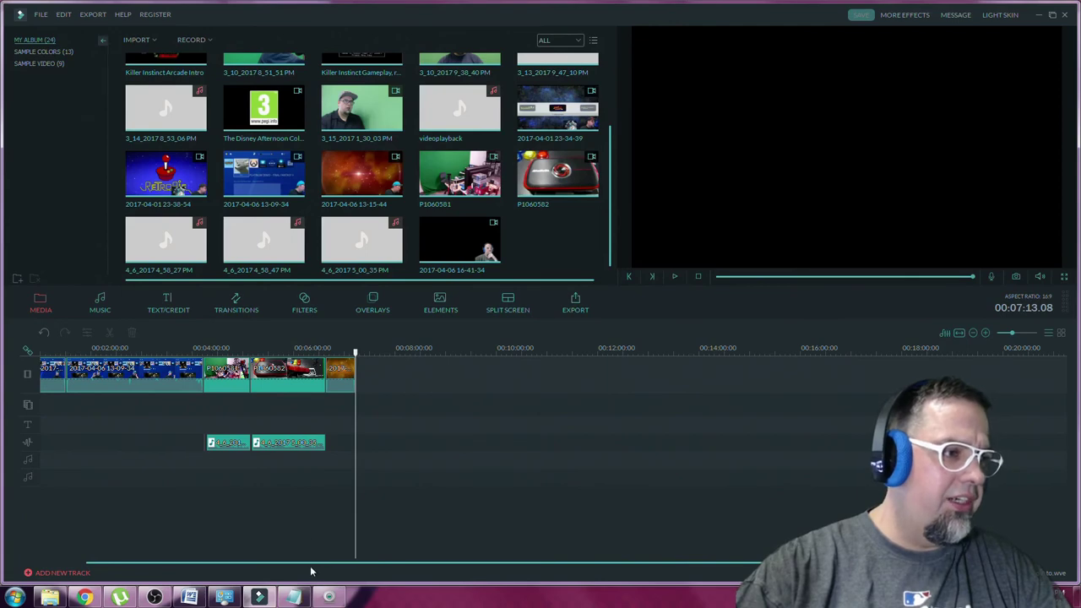
left_click_drag(294, 569, 197, 576)
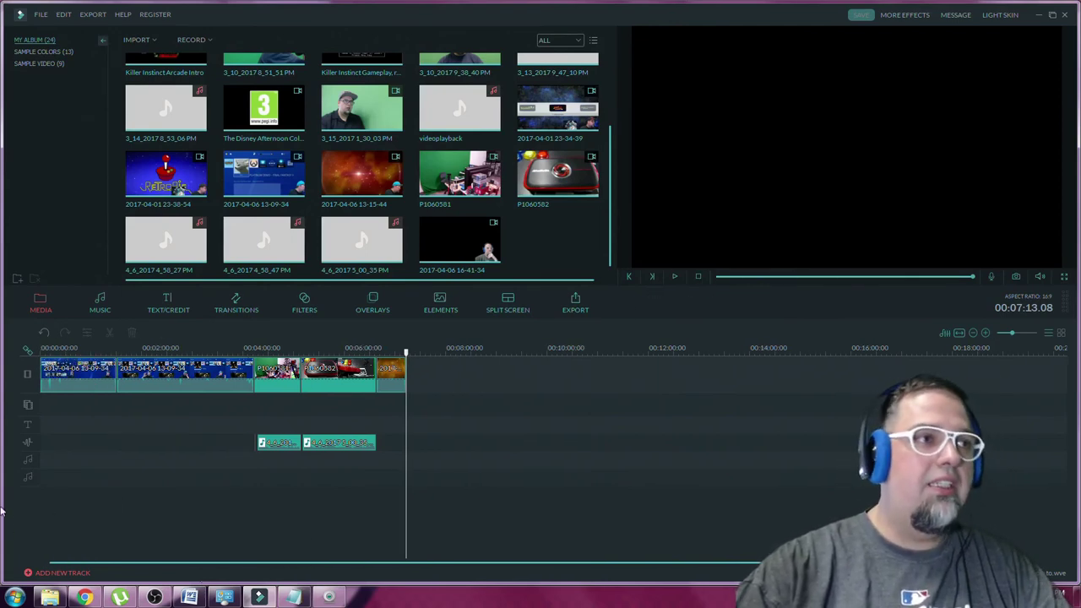
left_click(90, 380)
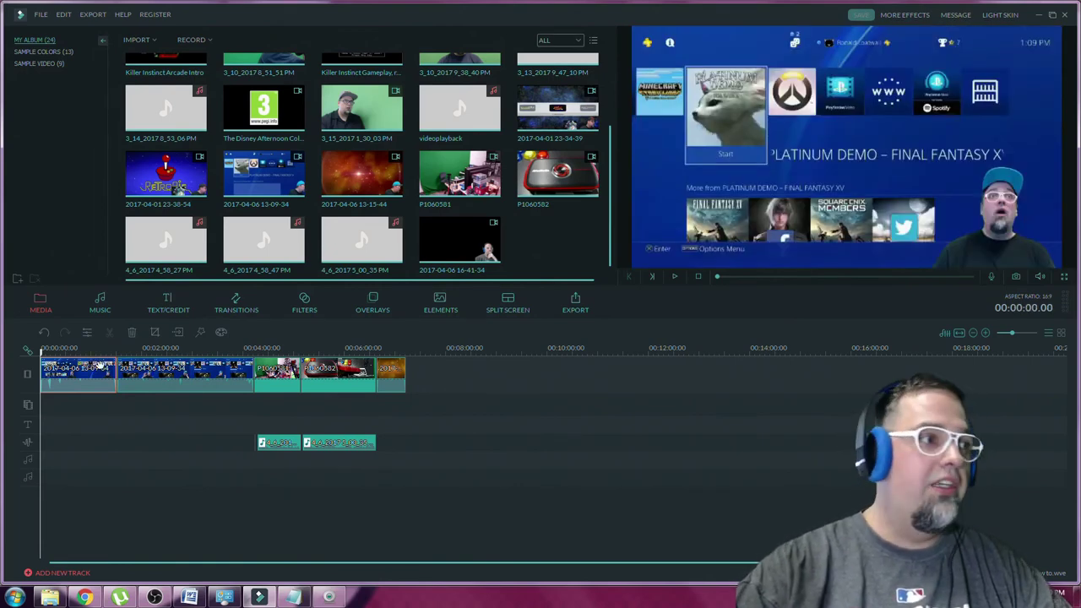
Preview the second timeline clip's PS4 menu footage with webcam overlay, then deselect it.
left_click(152, 373)
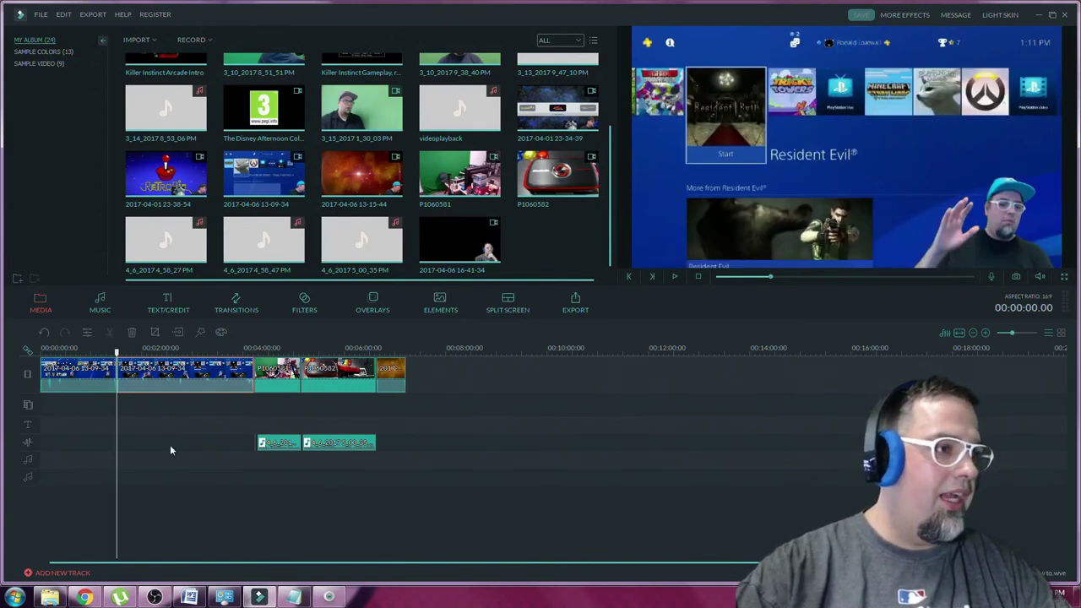
left_click(254, 447)
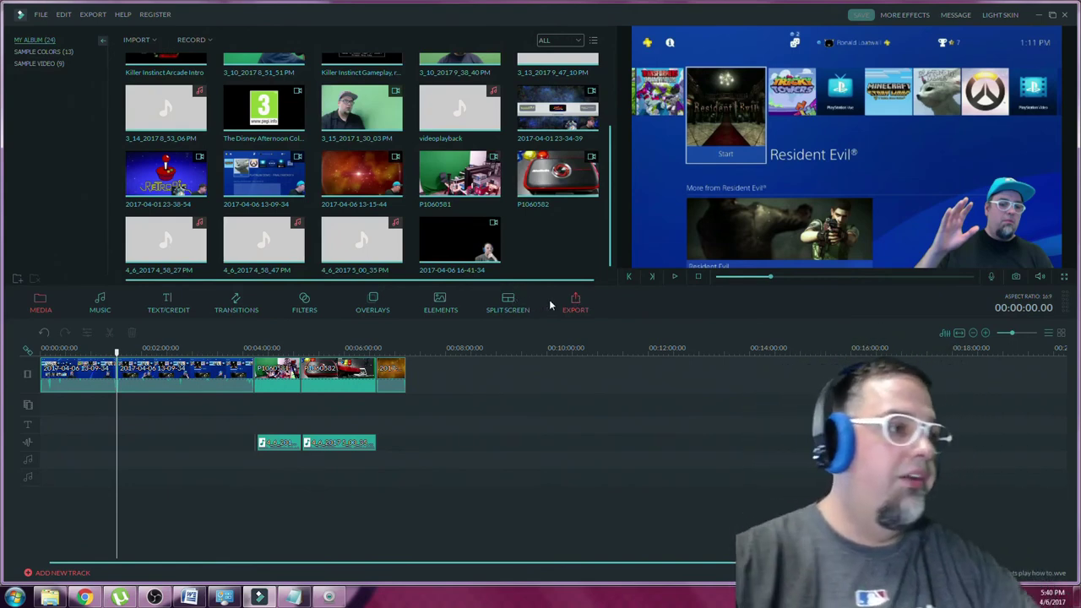
Bring OBS forward, then the browser showing obsproject.com with releases 18.0.1 and 0.16.2.
left_click(154, 597)
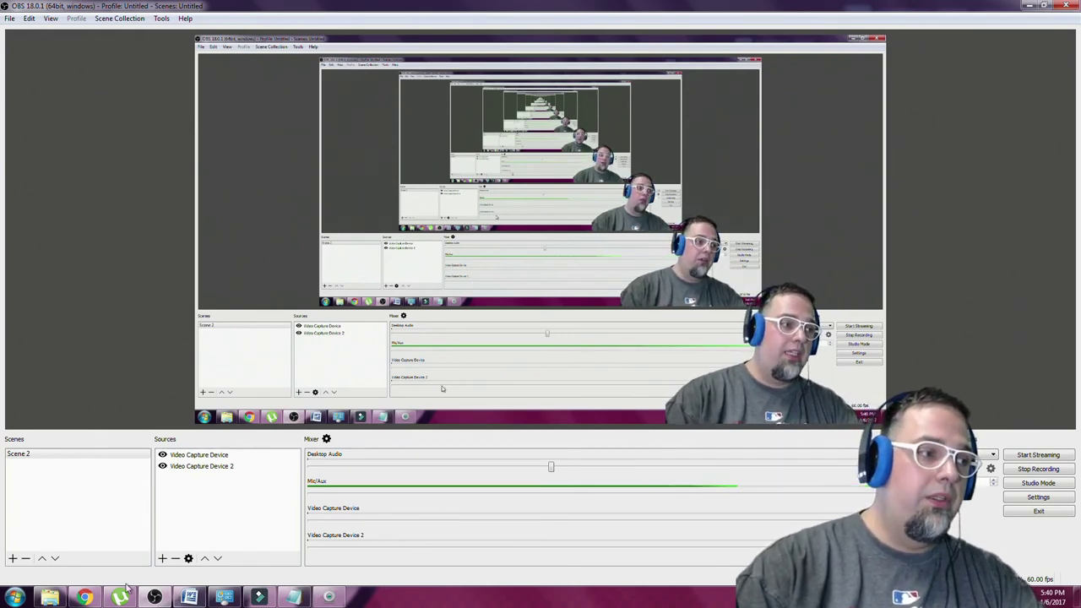
left_click(84, 597)
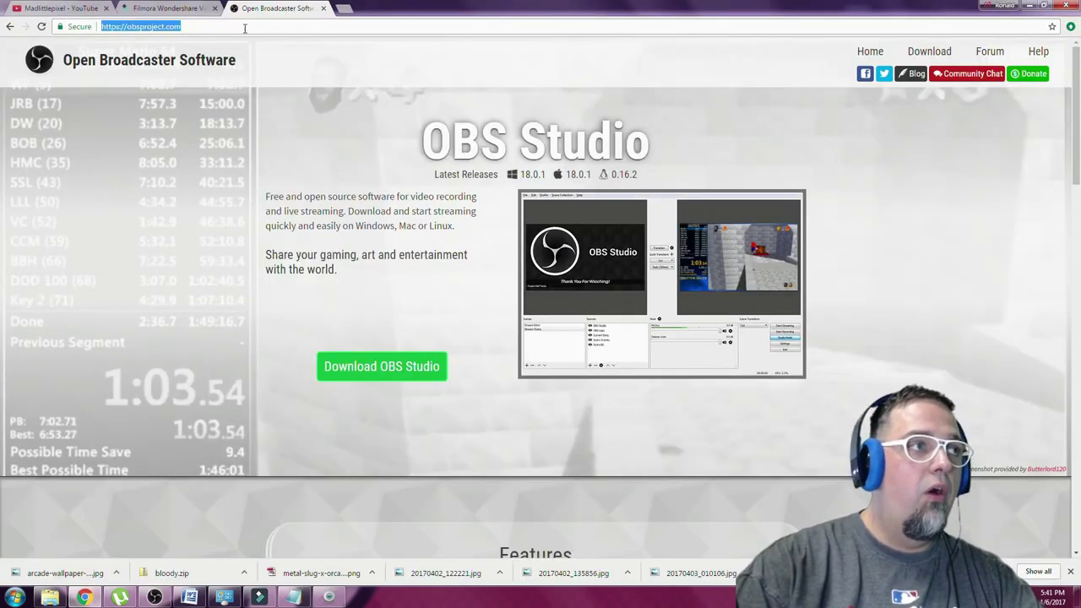
Scroll through the Filmora download page's features, then return to the Open Broadcaster Software tab.
left_click(169, 8)
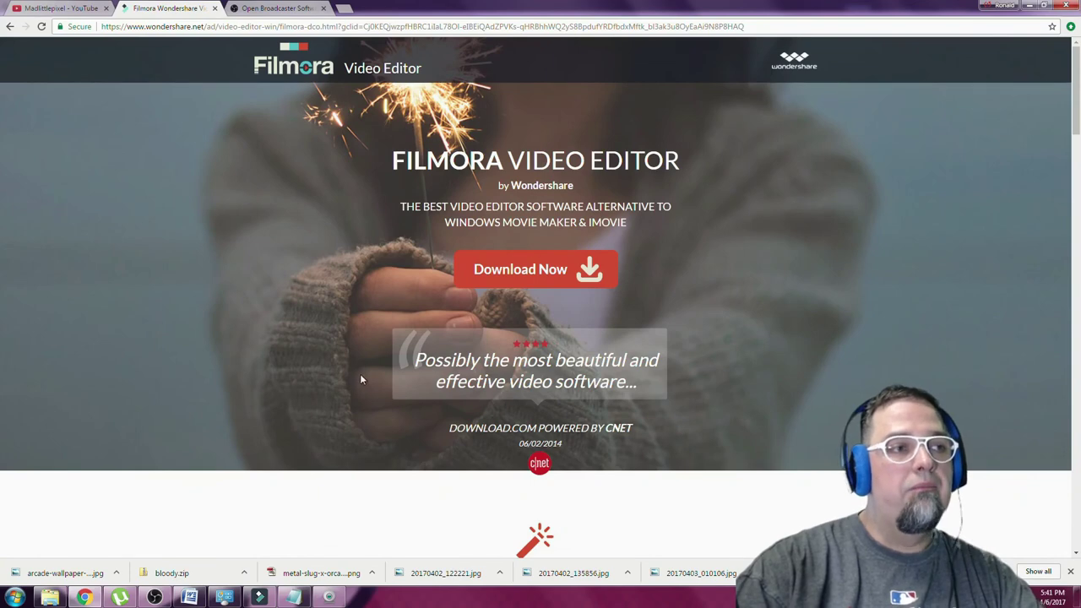
scroll(360, 384, "down", 2)
scroll(361, 396, "up", 2)
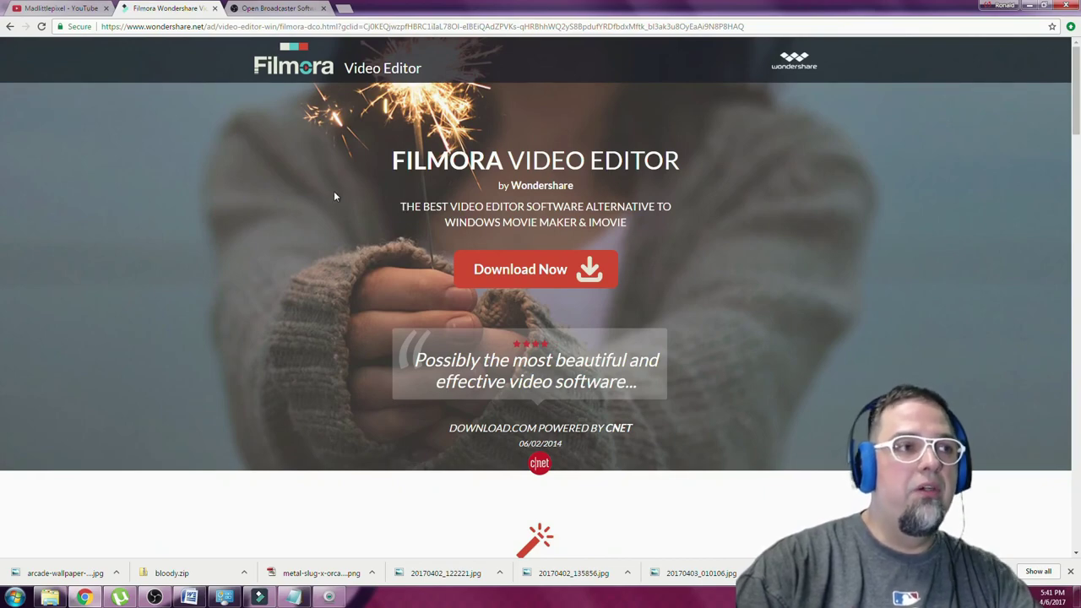
scroll(386, 411, "down", 3)
scroll(387, 415, "up", 3)
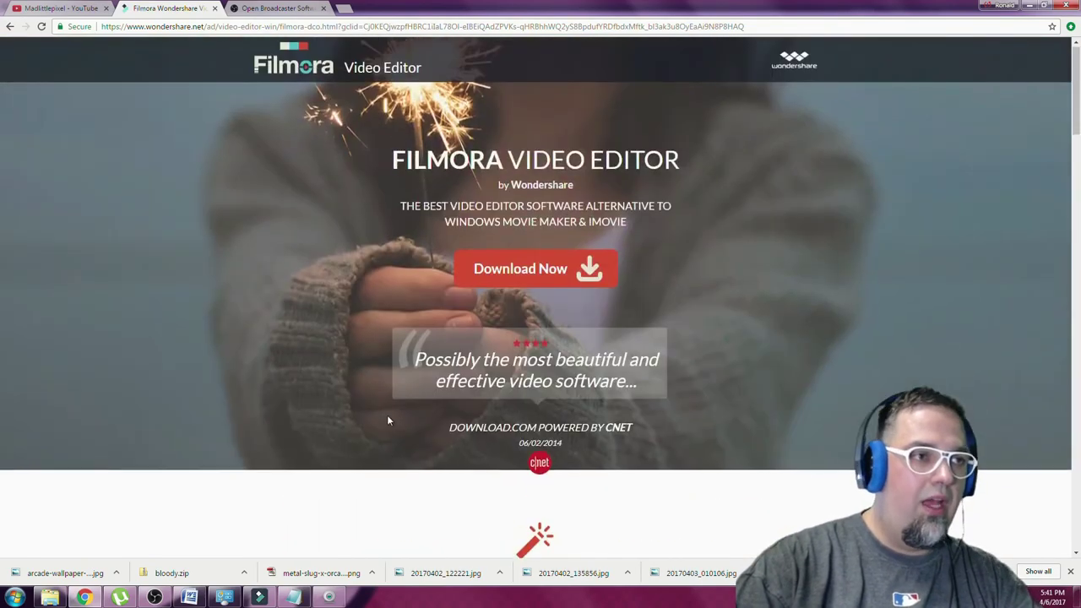
scroll(387, 415, "down", 6)
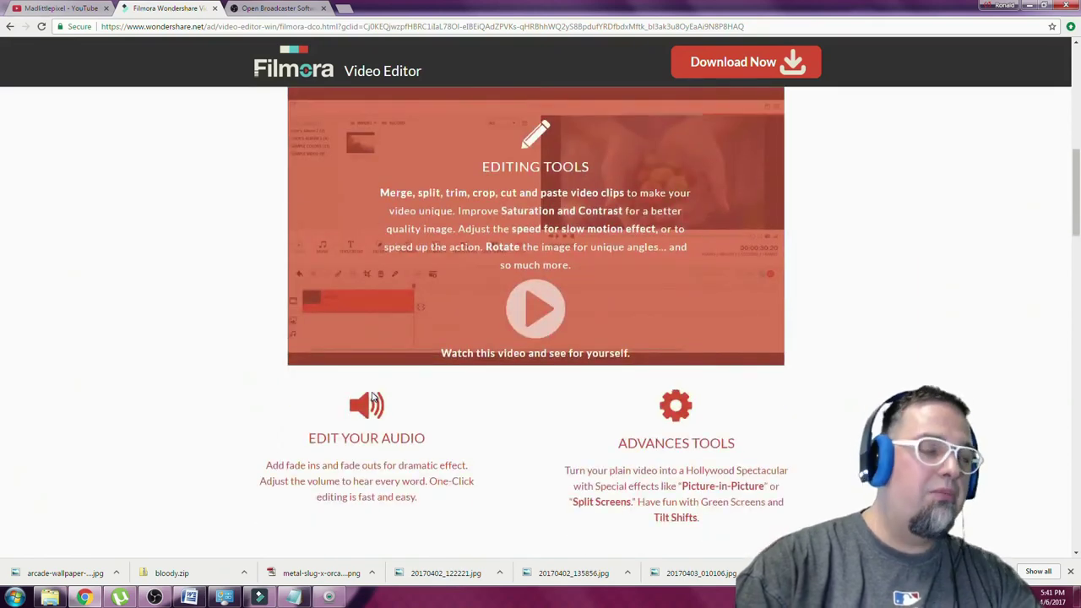
scroll(381, 405, "up", 6)
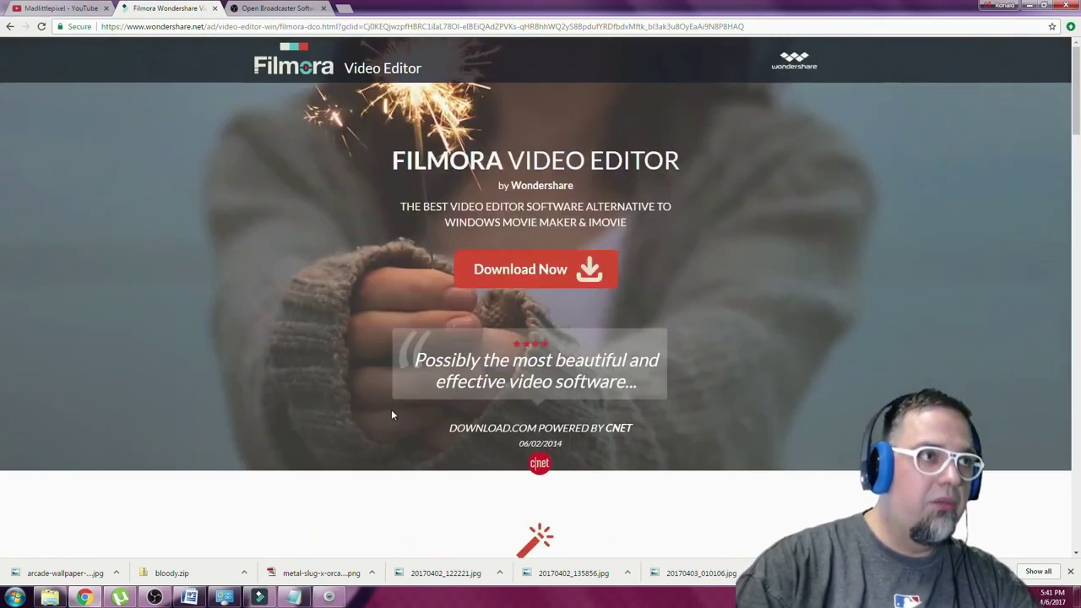
left_click(264, 9)
Return to the OBS window, still recording Scene 2 from its two video capture sources.
left_click(153, 597)
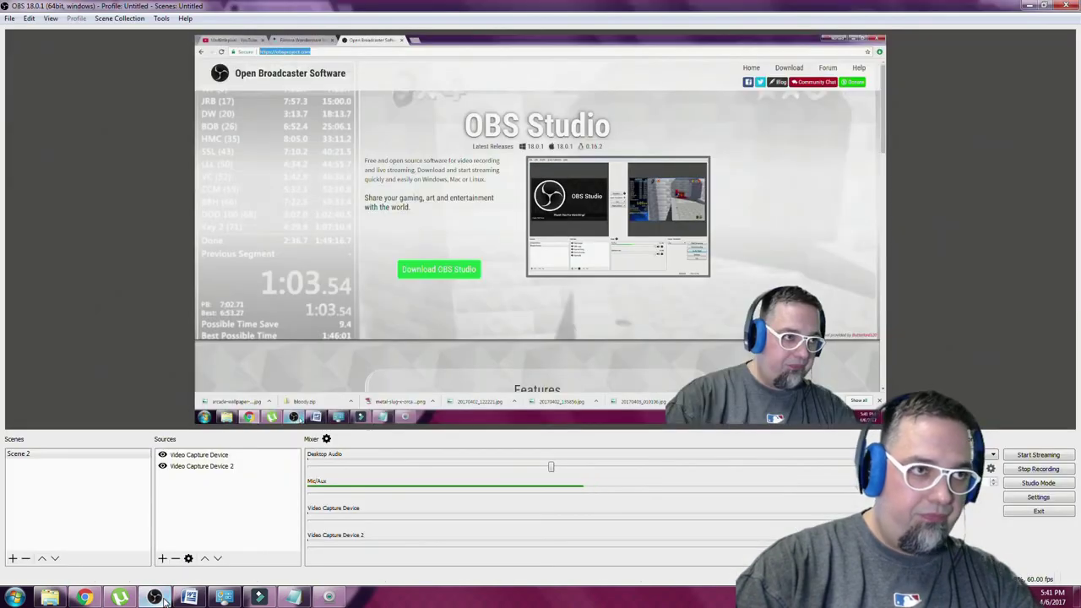